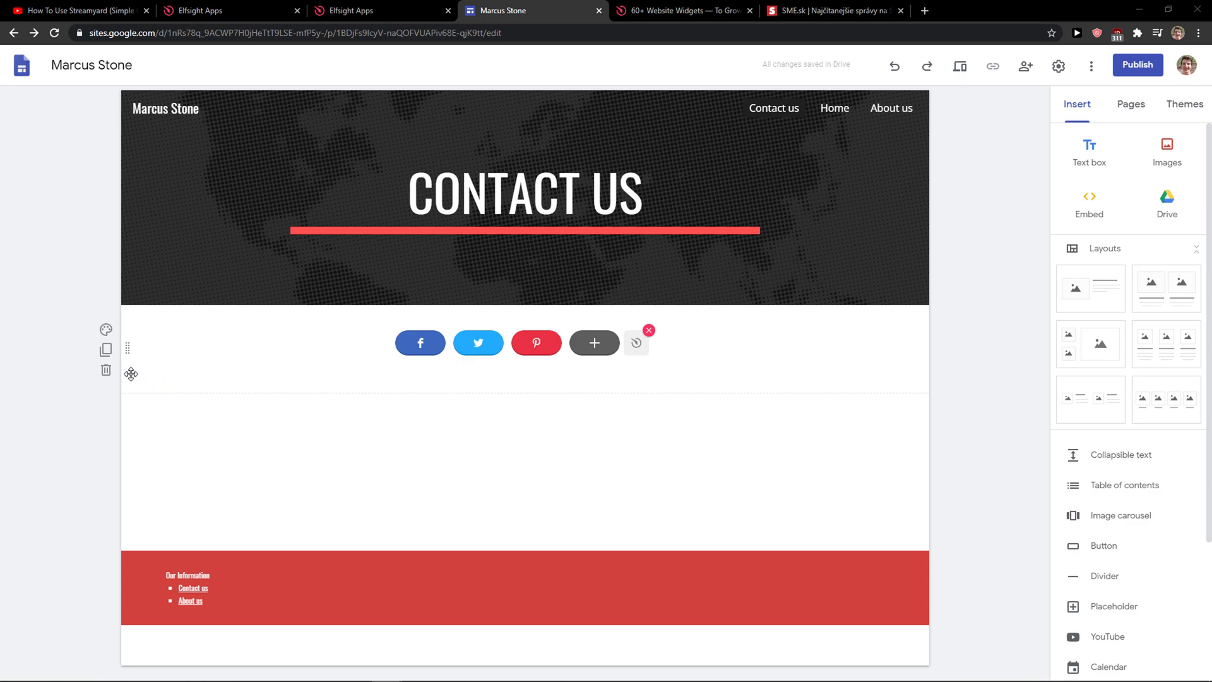
- Switch to the YouTube 'How To Use Streamyard' tab that has the Elfsight link
left_click(76, 9)
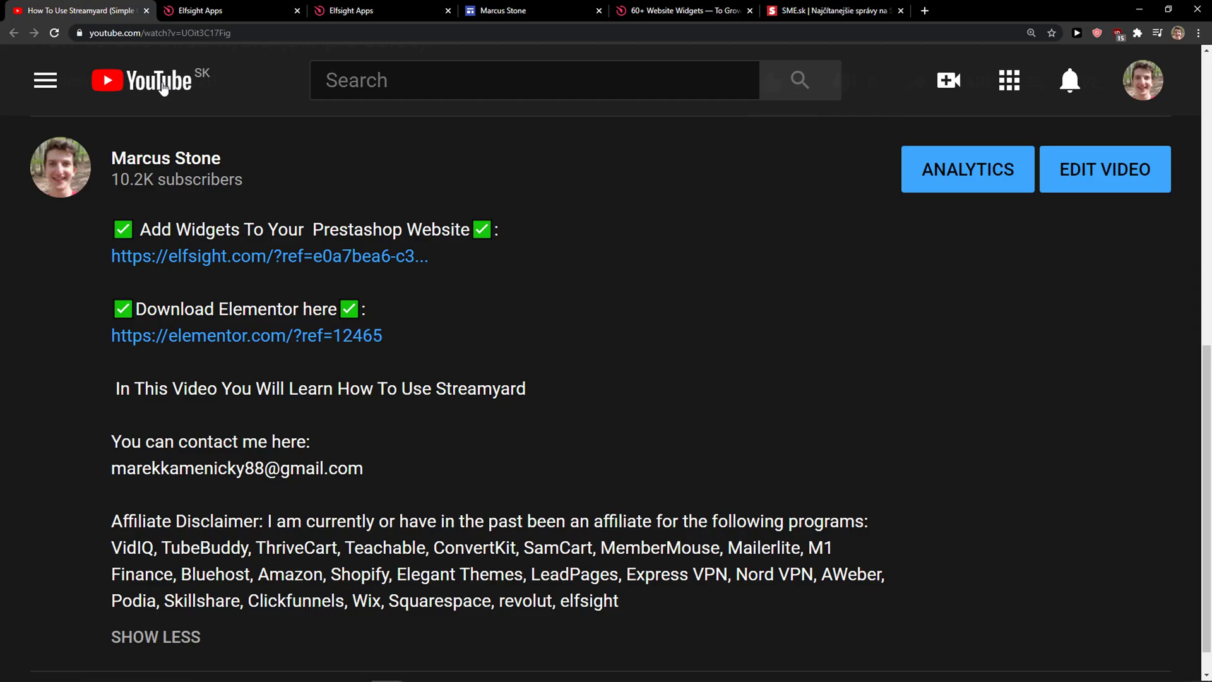
- Open the description's elfsight.com link in a new tab and close a duplicate Elfsight Apps tab
middle_click(178, 259)
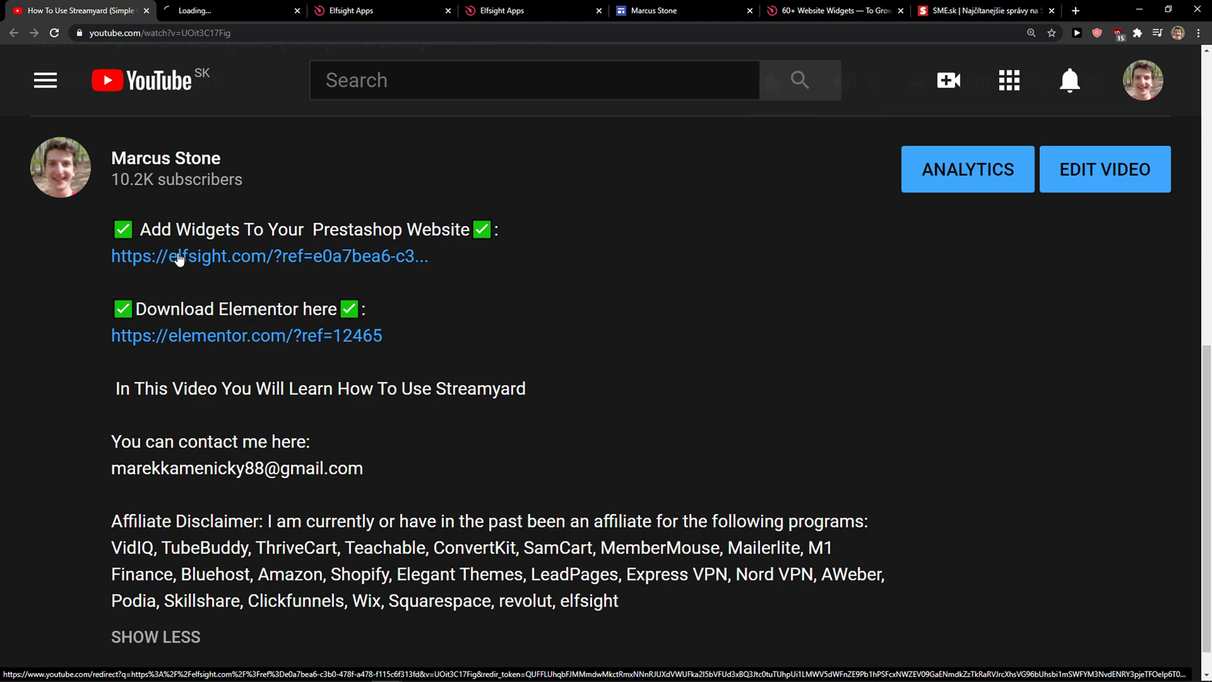
left_click(240, 9)
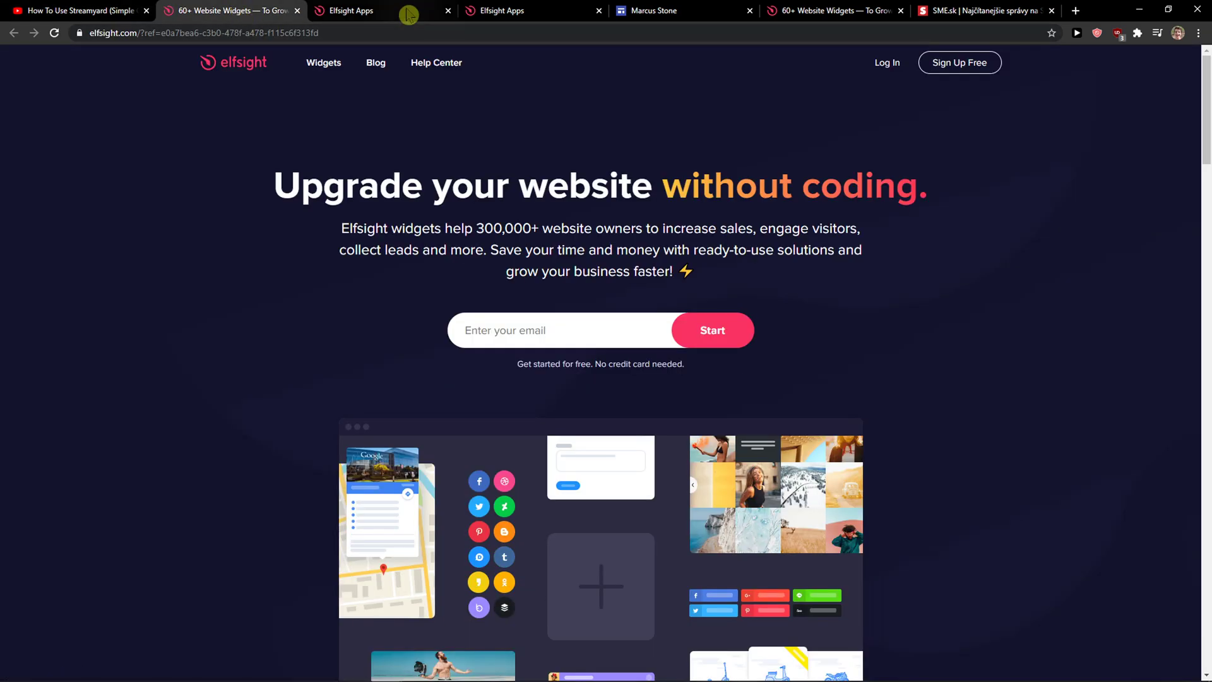
left_click(408, 12)
left_click(720, 212)
left_click(829, 346)
left_click(216, 10)
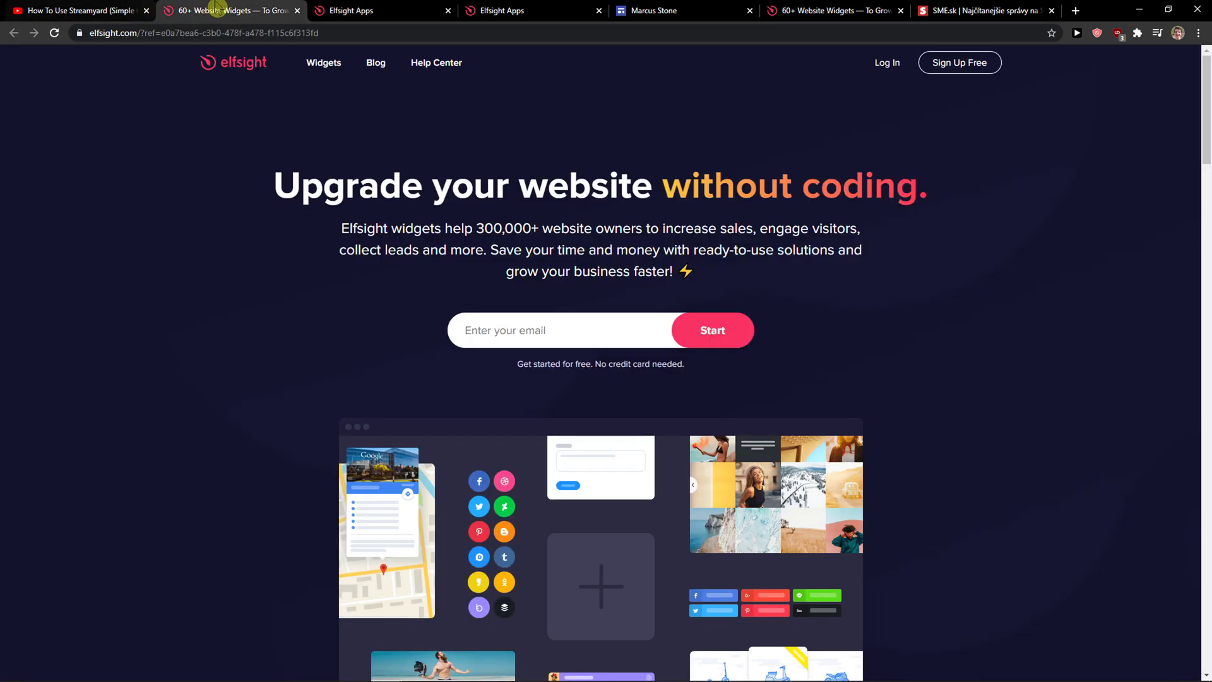
left_click(446, 10)
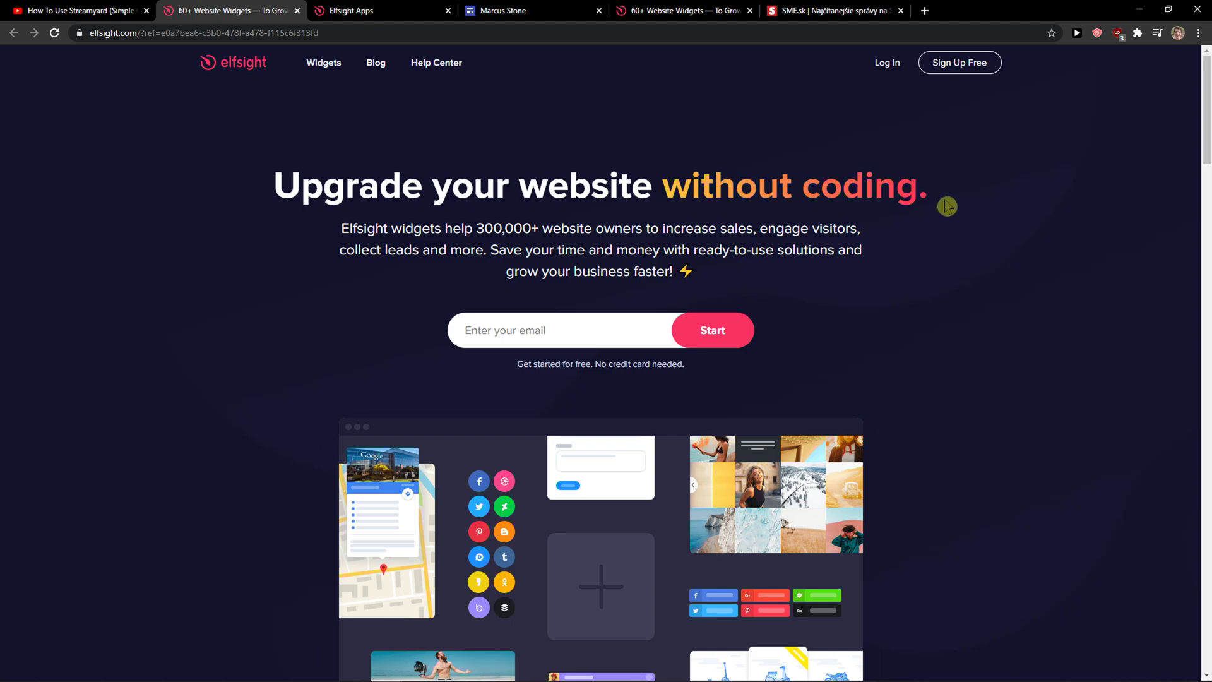
- Go from Elfsight's Sign Up Free page to Log In, reaching the My applications dashboard
left_click(944, 68)
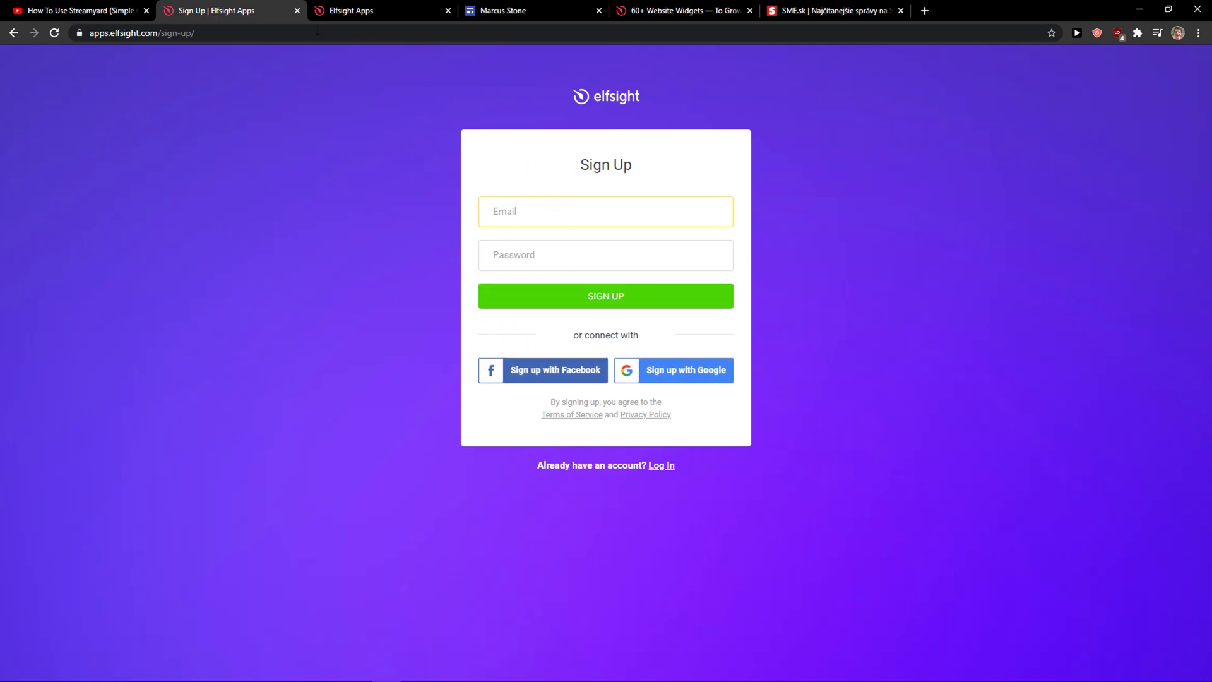
left_click(17, 37)
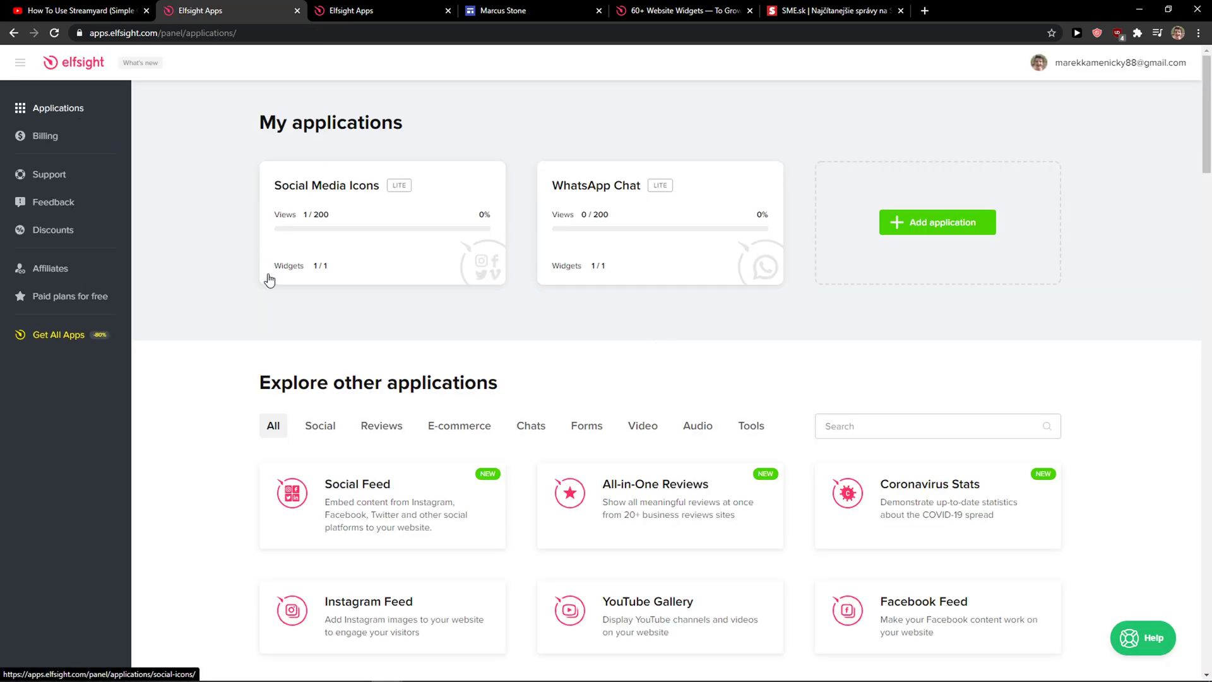
scroll(204, 326, "down", 1)
- Search the Explore other applications catalogue for 'contact'
left_click(872, 365)
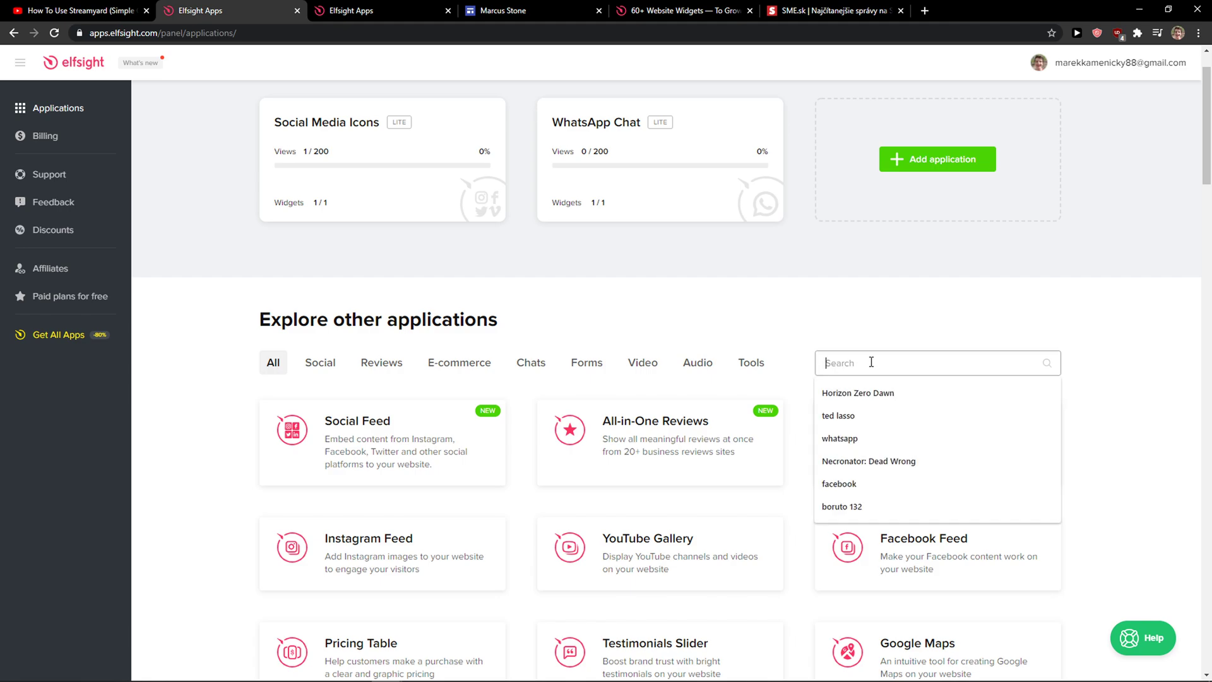
type("contac")
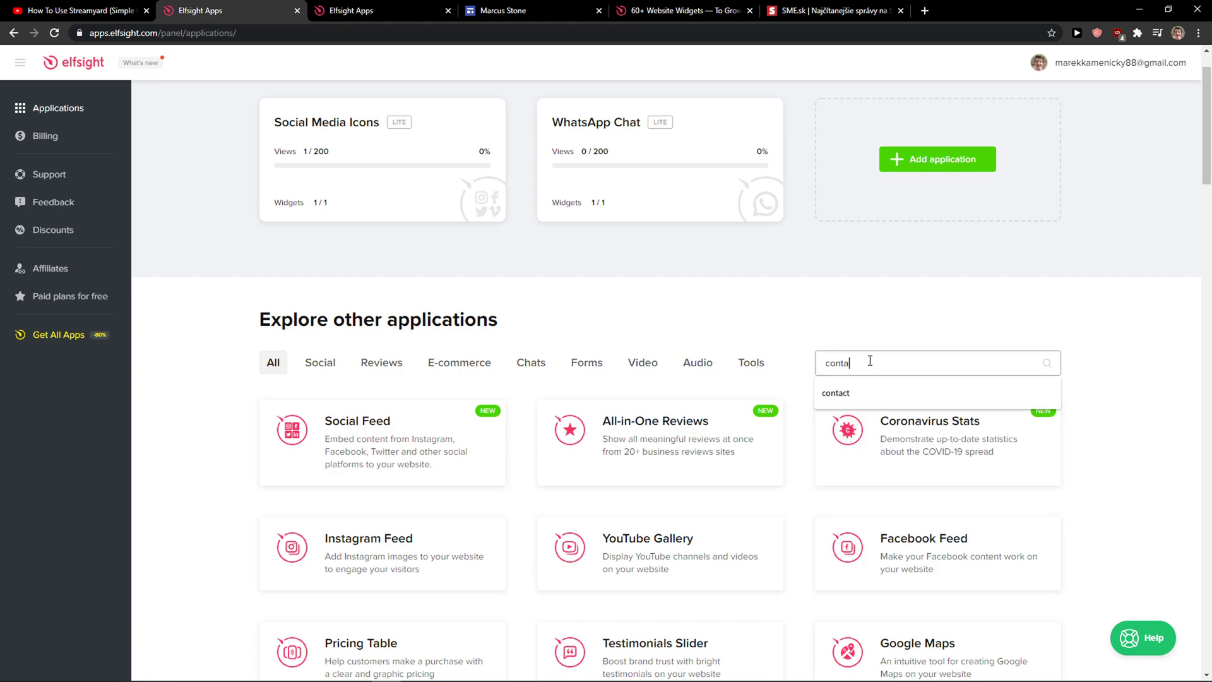
type("t")
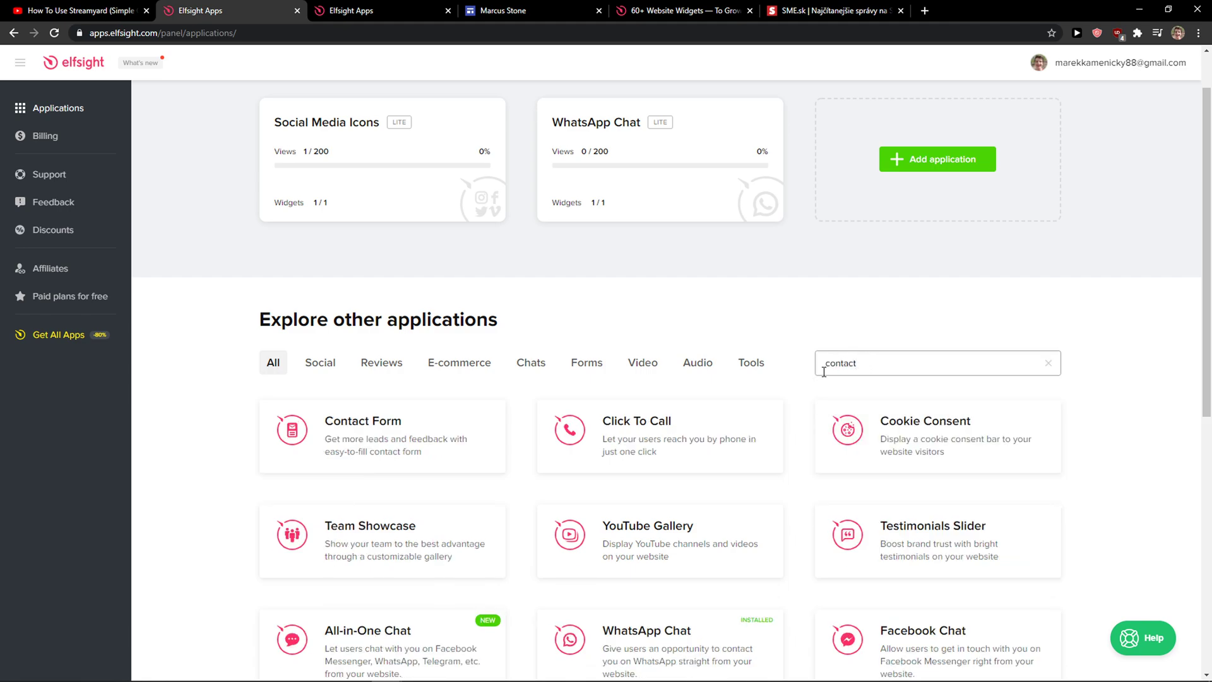
scroll(581, 419, "down", 1)
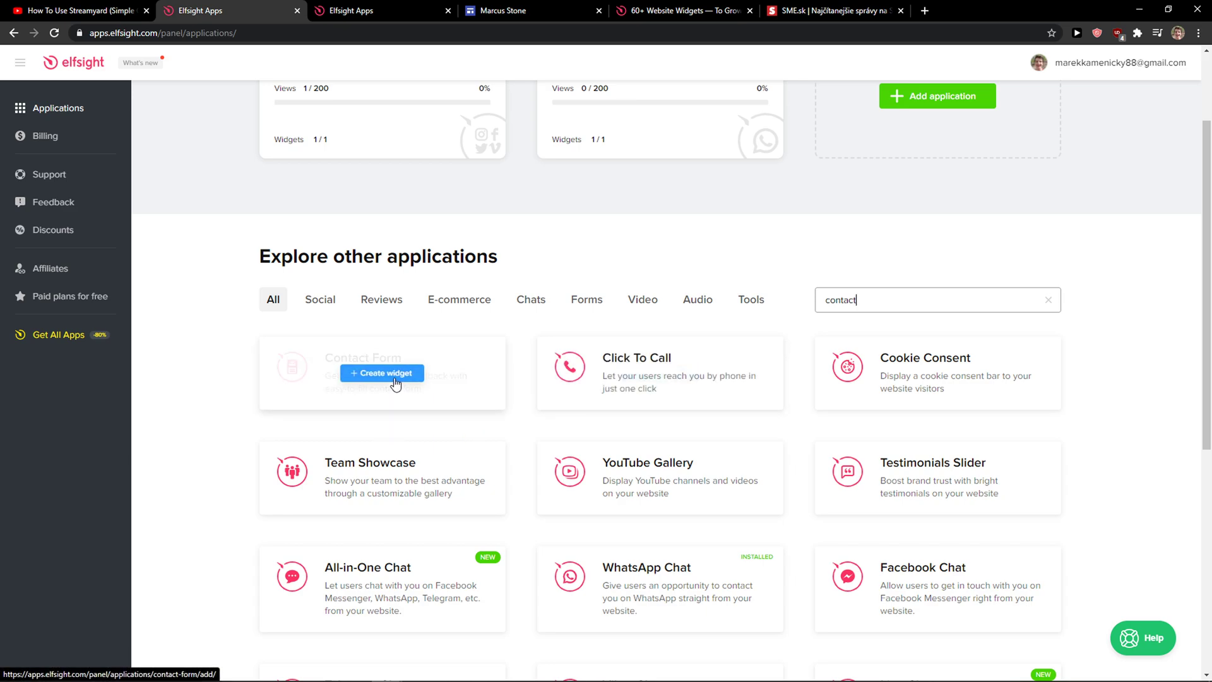
- Create a Contact Form widget, compare Email, Extended and Floating templates, then continue with Simple Form
left_click(395, 374)
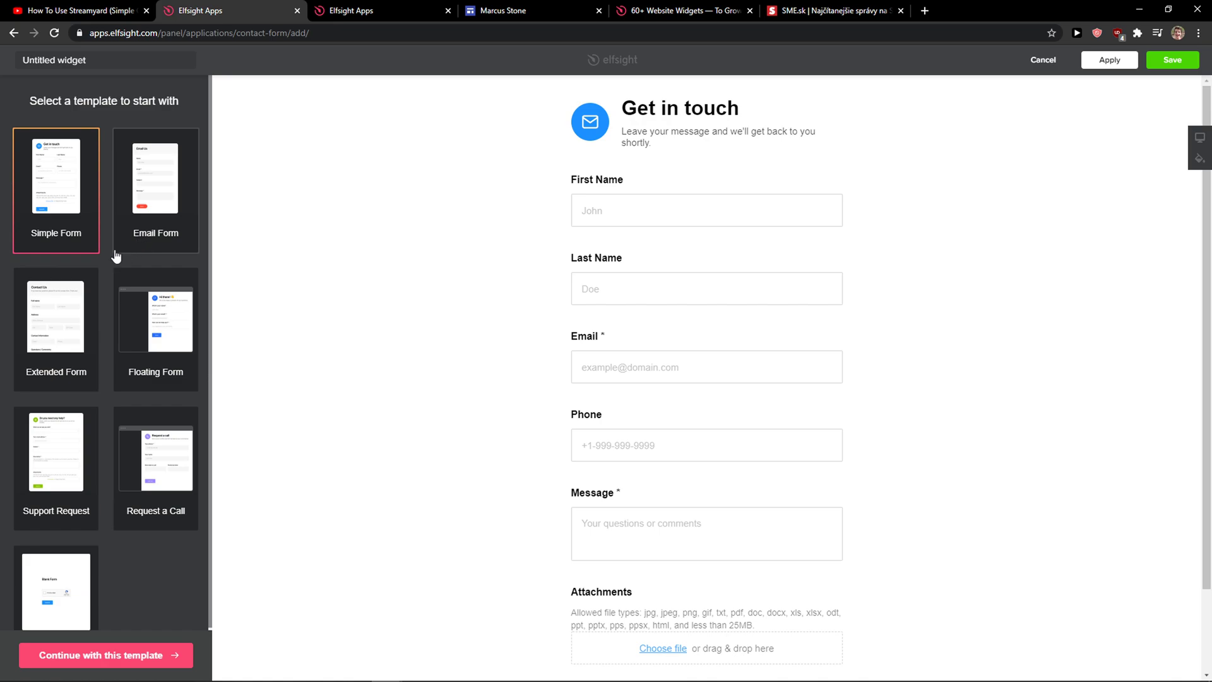
left_click(129, 251)
left_click(74, 388)
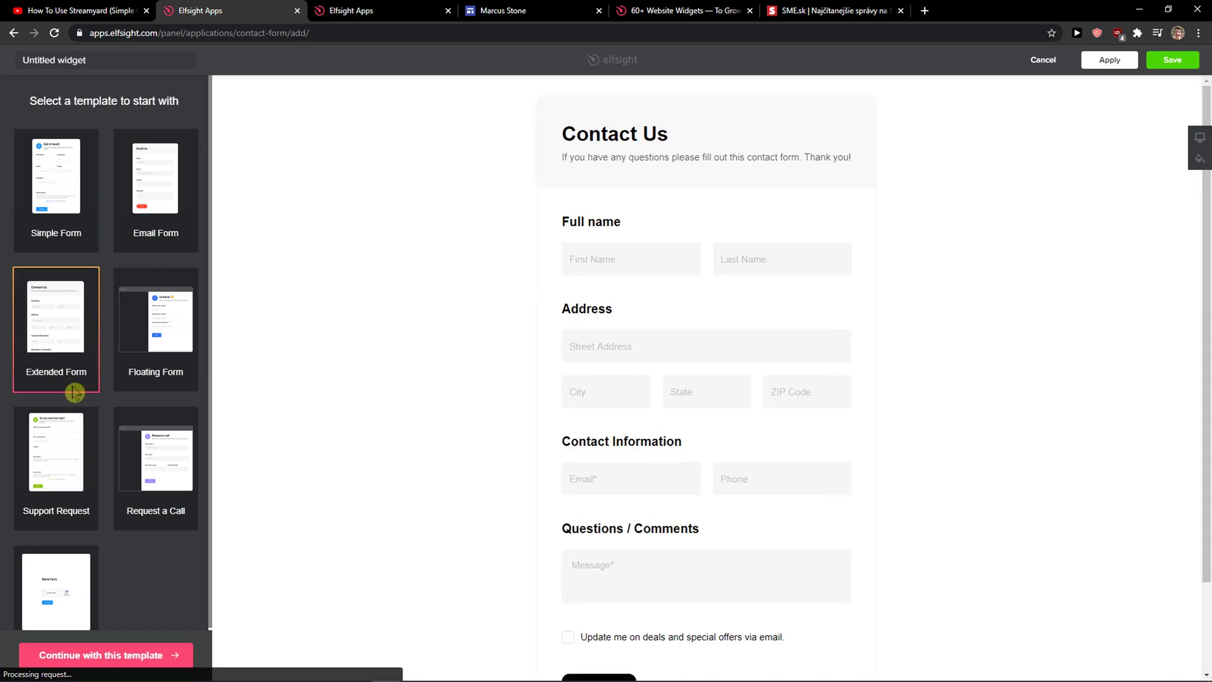
left_click(155, 392)
left_click(71, 254)
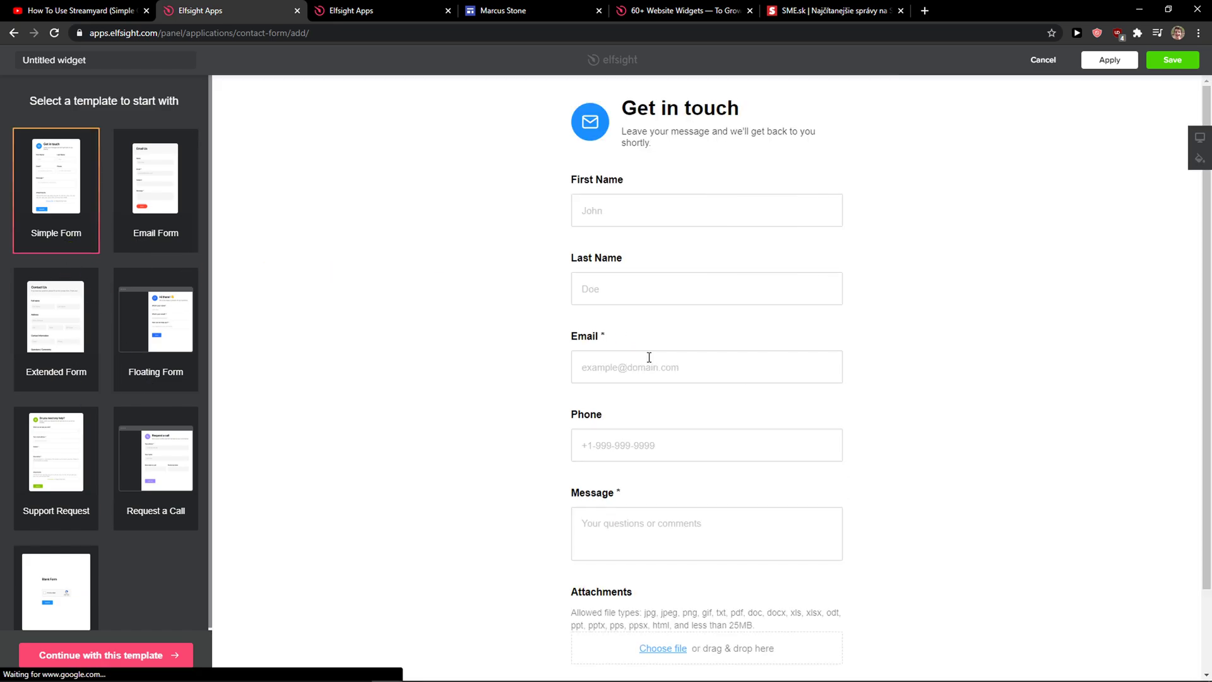
scroll(663, 359, "down", 1)
scroll(663, 379, "up", 1)
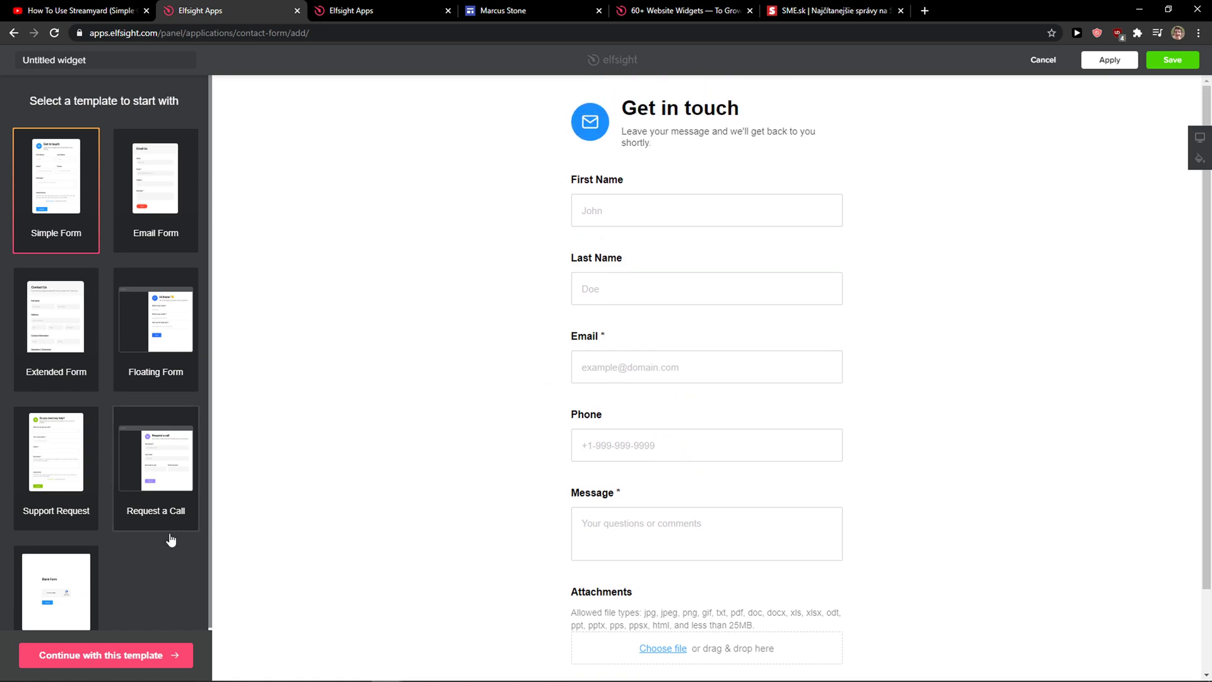
left_click(124, 655)
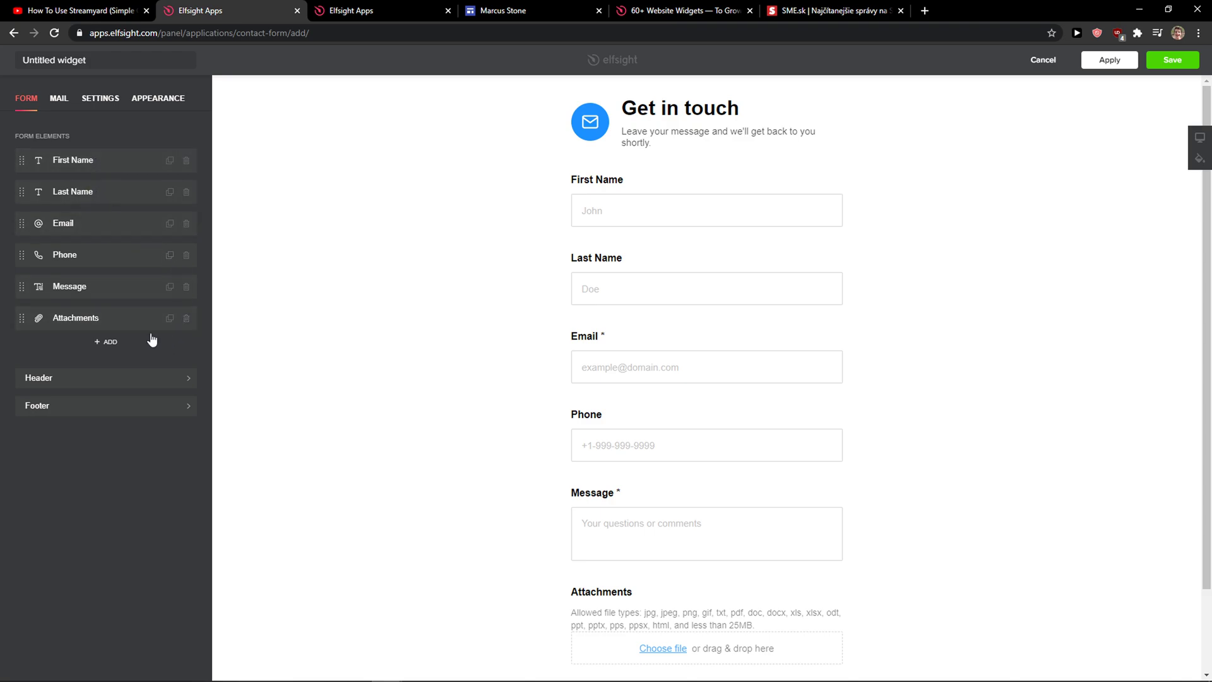
- Remove the Phone and Attachments fields, then back out of the element chooser
left_click(187, 258)
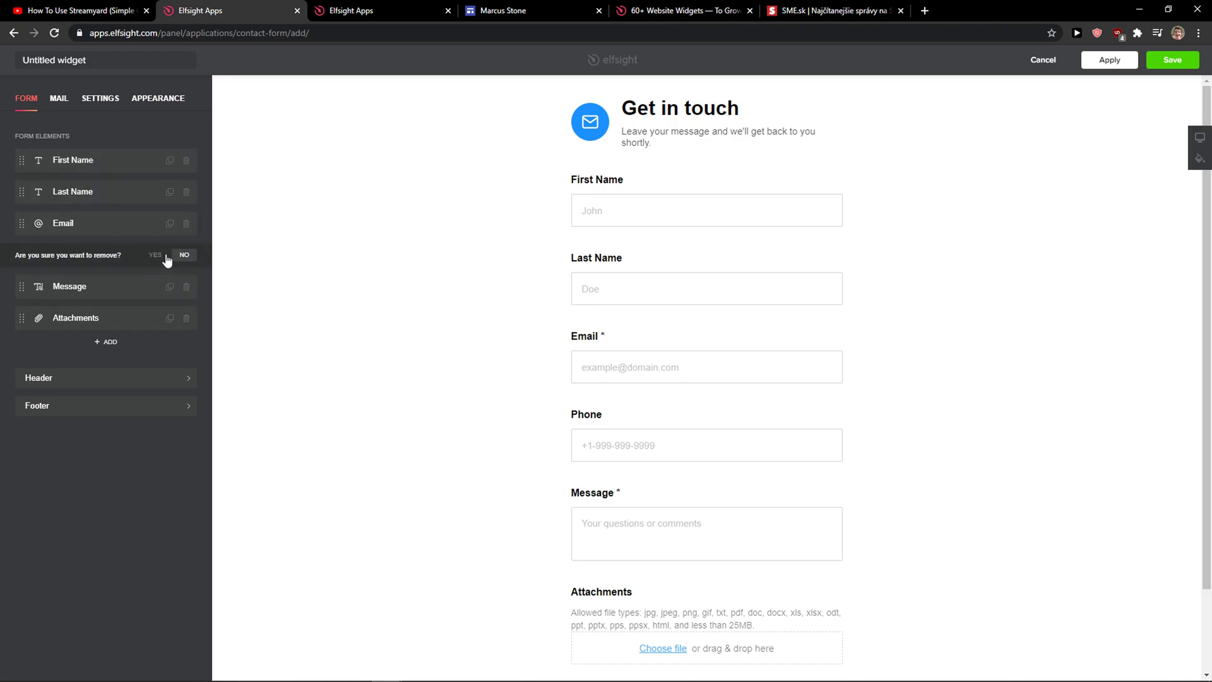
left_click(163, 257)
left_click(186, 286)
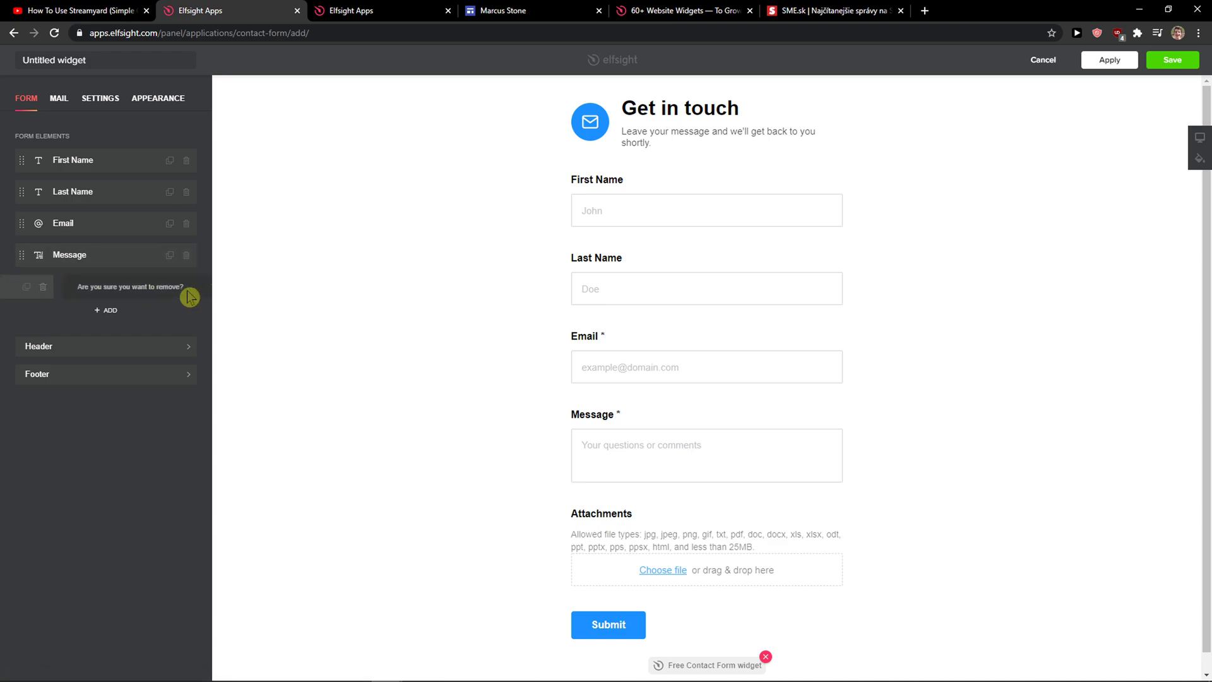
left_click(156, 289)
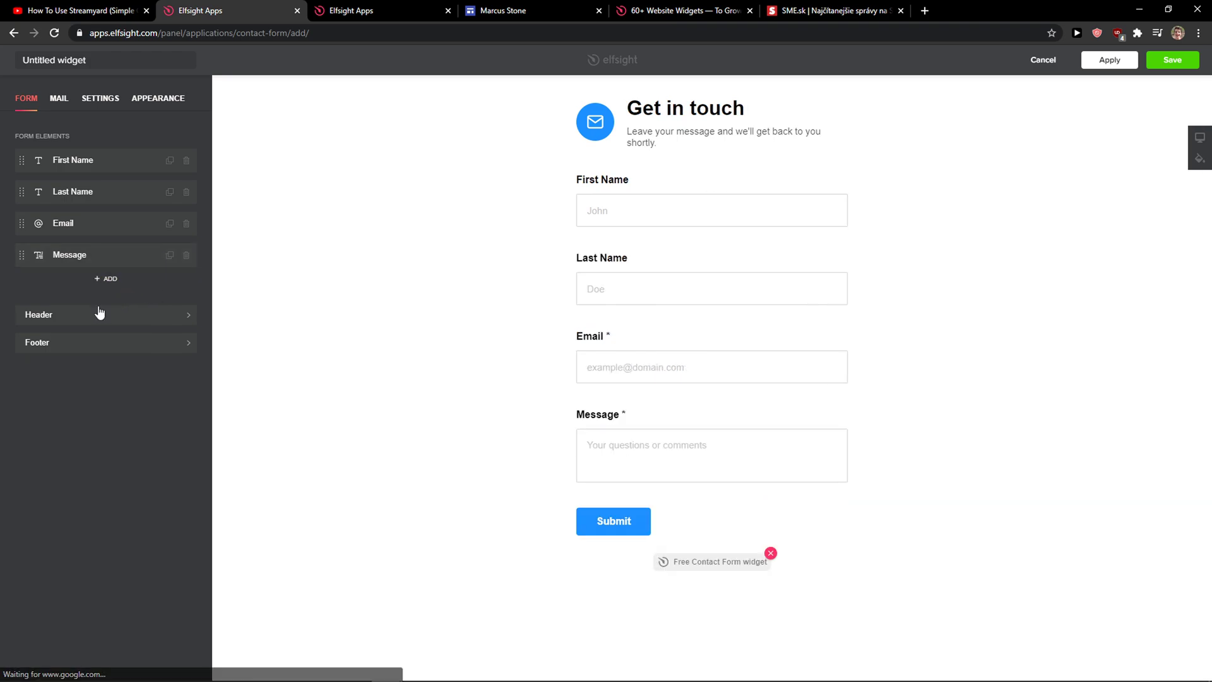
left_click(102, 282)
scroll(92, 508, "down", 1)
scroll(105, 568, "down", 1)
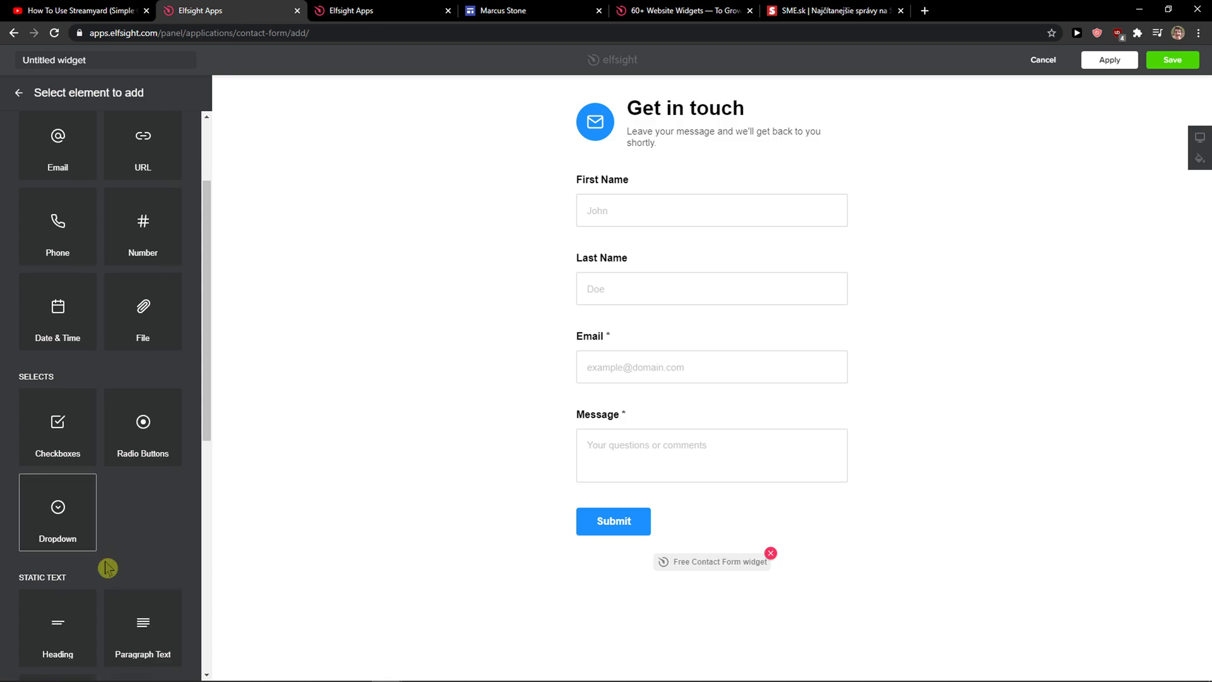
scroll(113, 575, "down", 1)
scroll(126, 381, "down", 1)
left_click(18, 93)
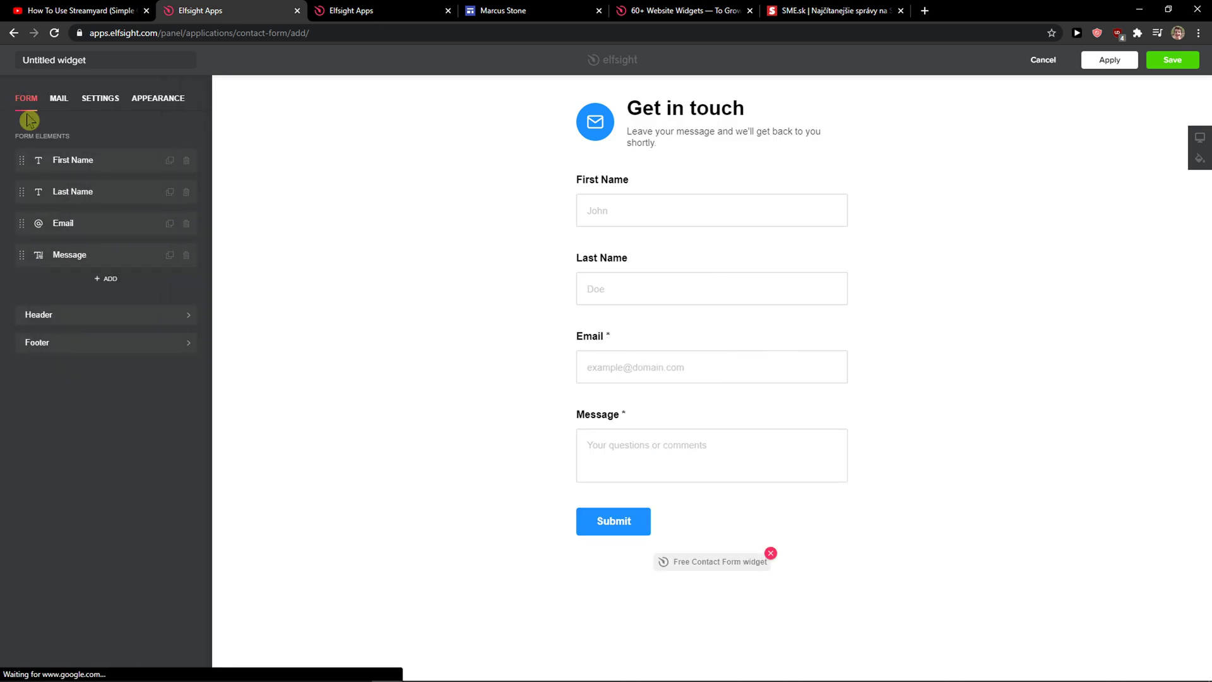
- Review the MAIL, SETTINGS and Action After Submit panels, then switch to the pricing tab
left_click(59, 102)
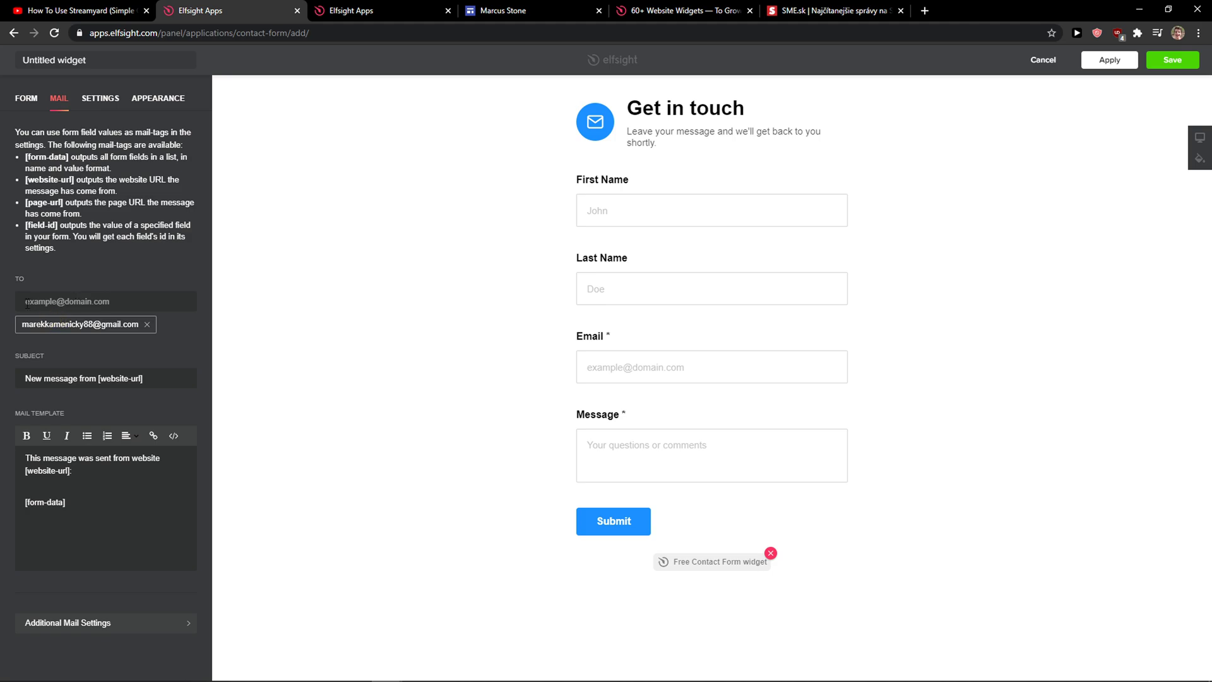
left_click(103, 100)
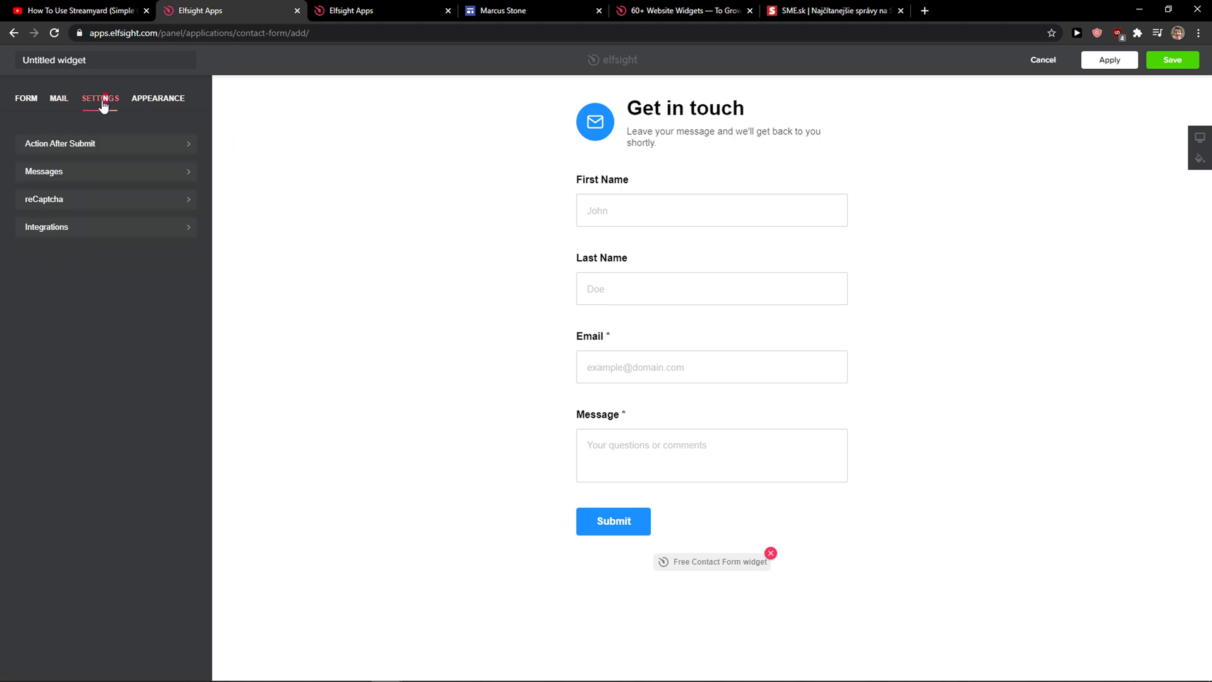
left_click(130, 145)
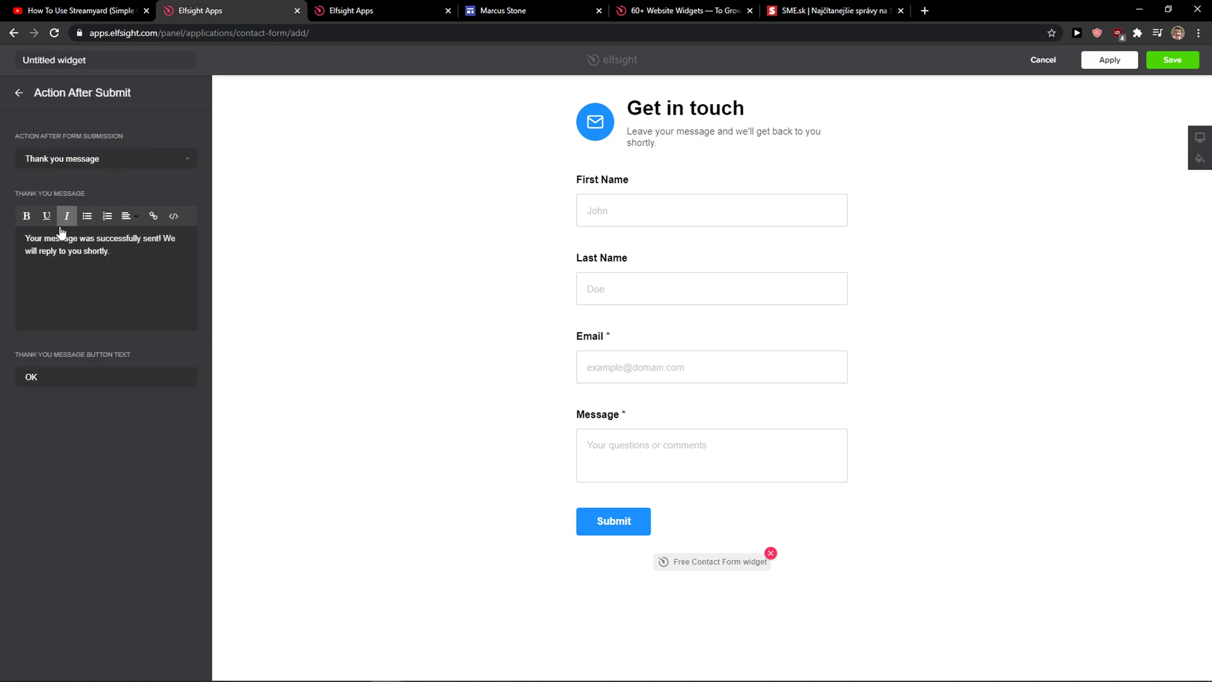
left_click(18, 93)
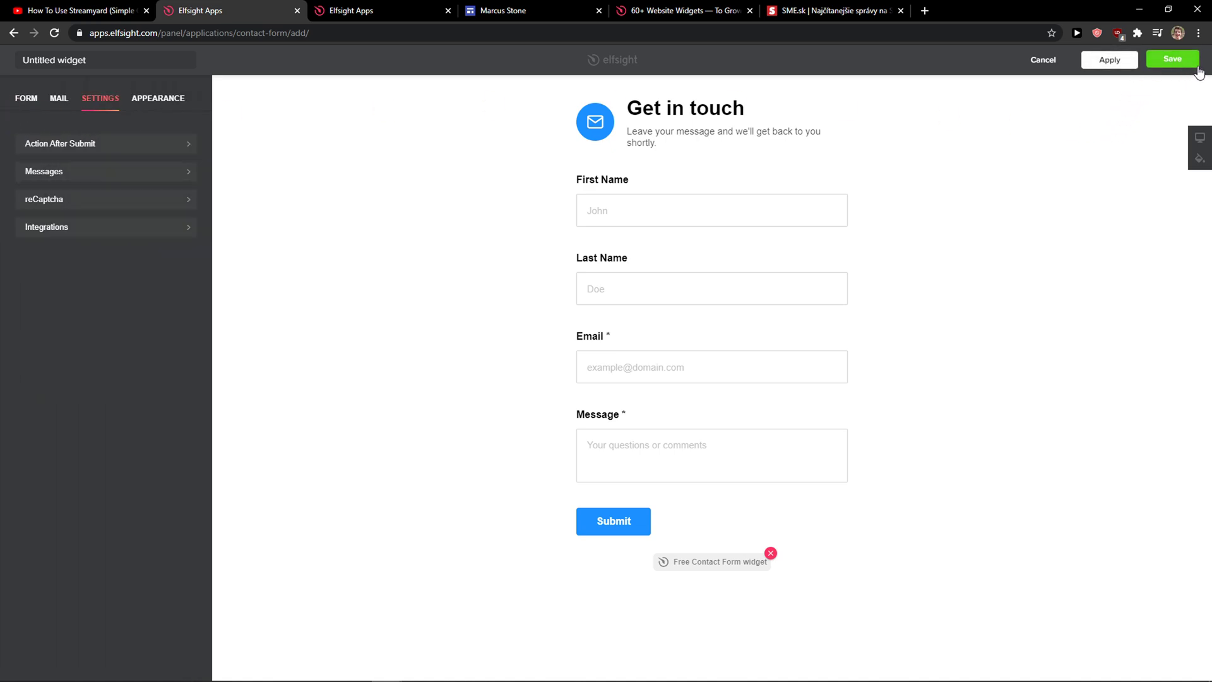
left_click(411, 10)
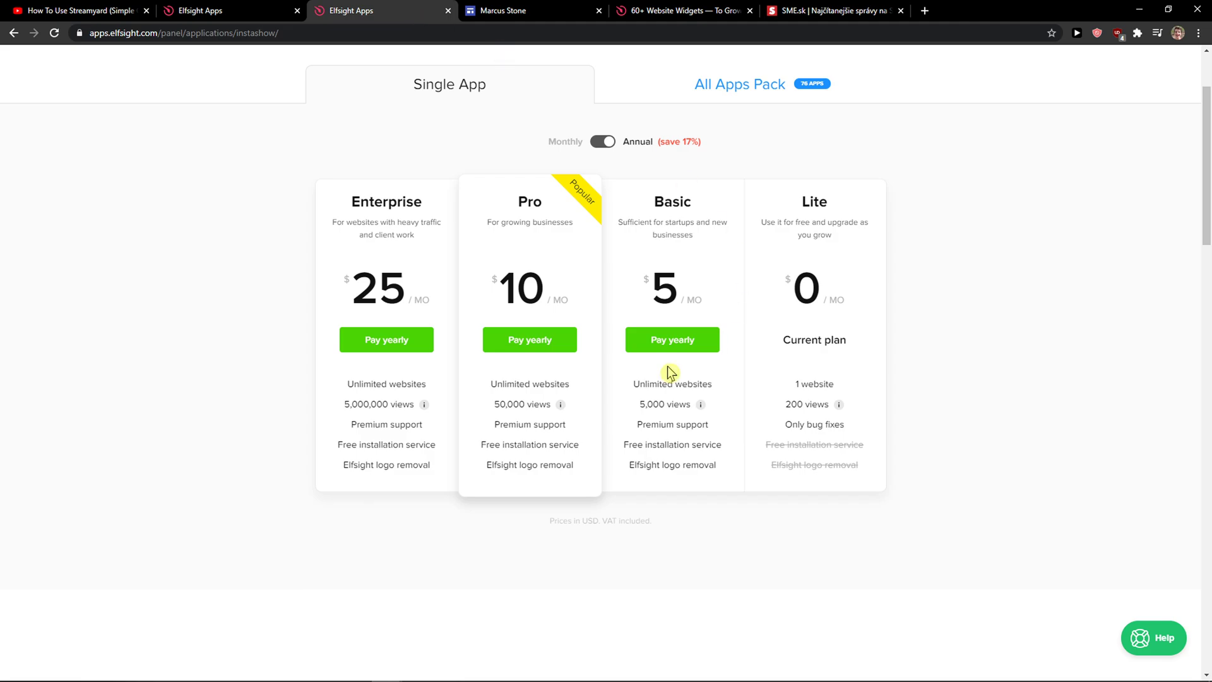
- Check the Basic plan pricing, then delete the share-button section on the Google Sites page
left_click_drag(688, 403, 660, 423)
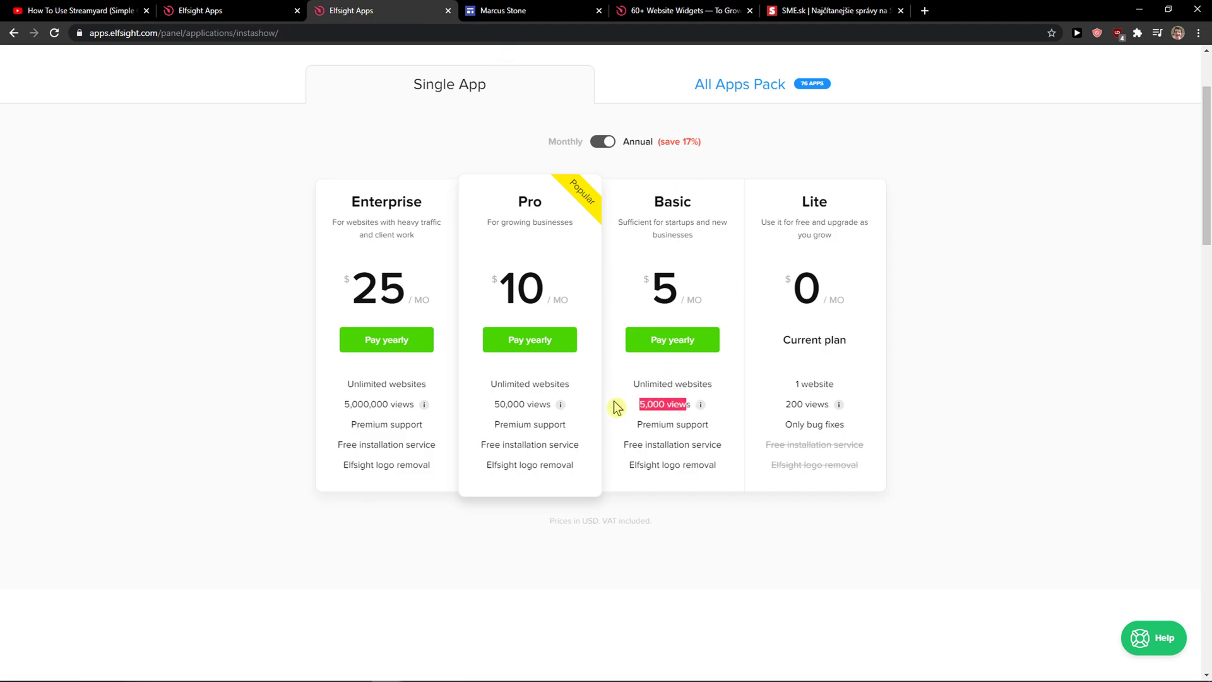
left_click(656, 417)
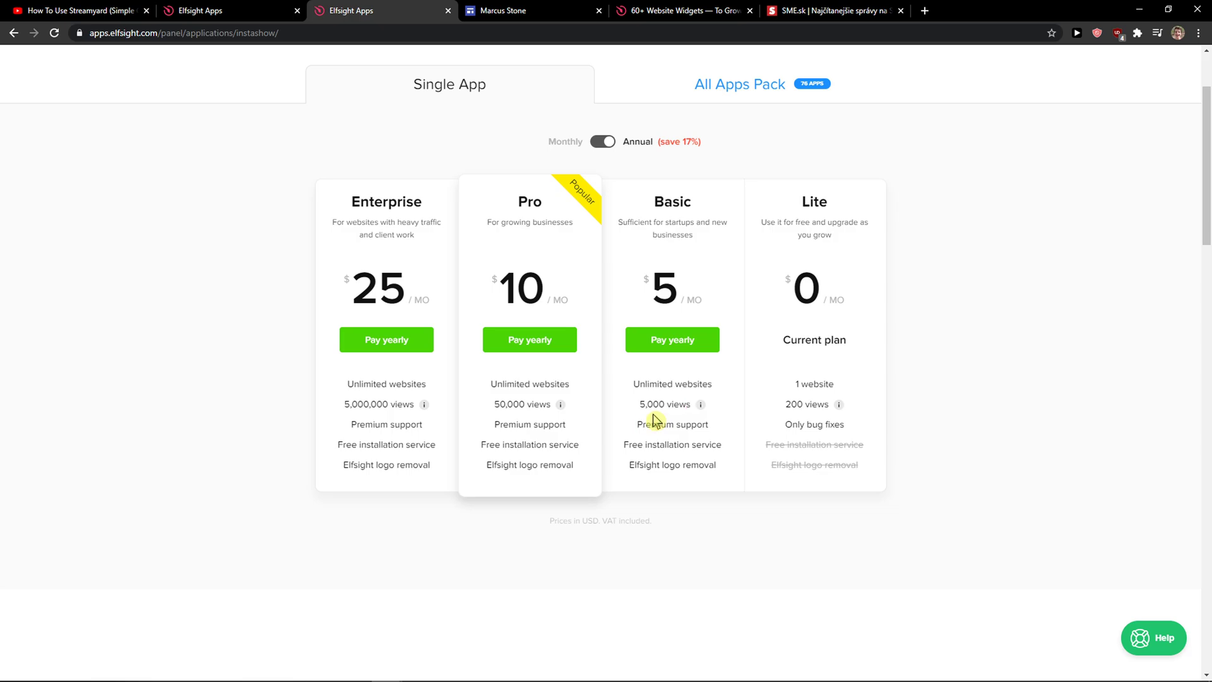
left_click(279, 9)
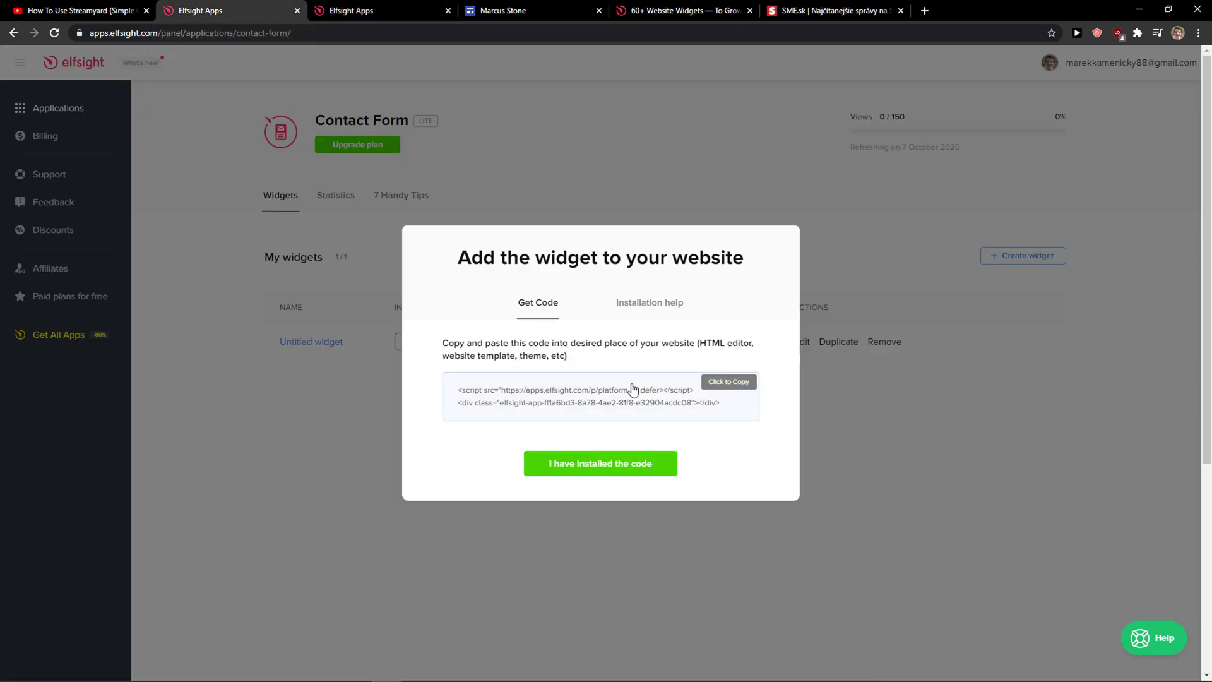
left_click(545, 10)
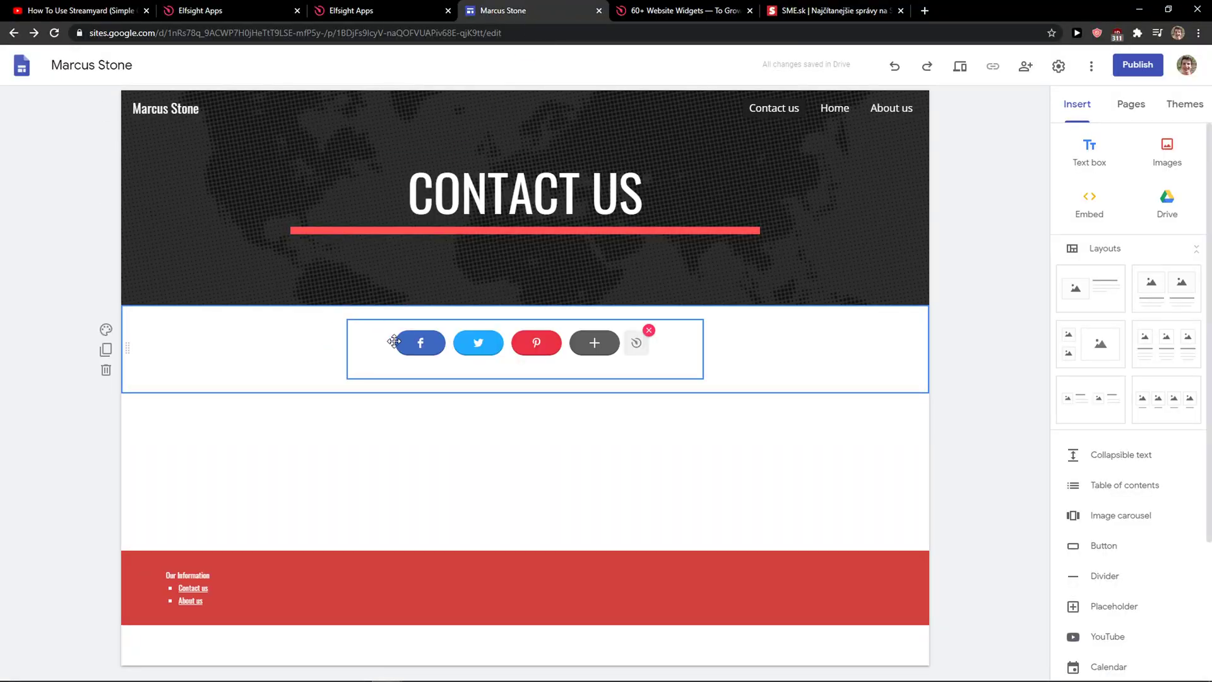
left_click(842, 347)
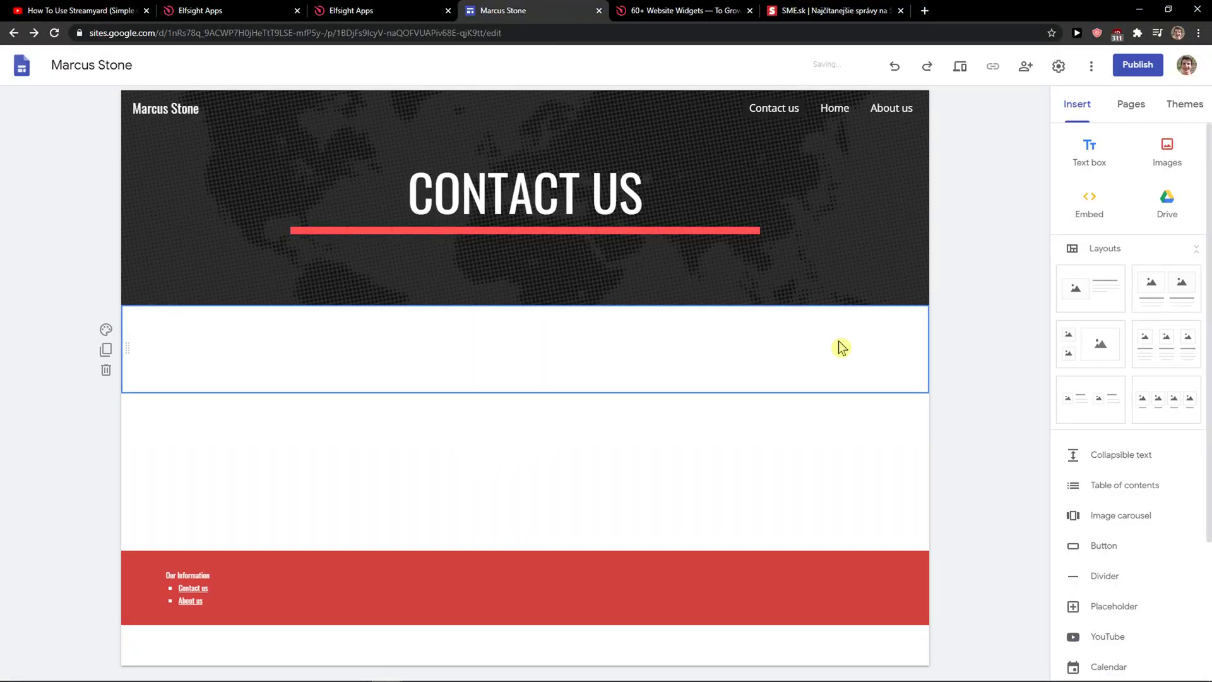
left_click(106, 370)
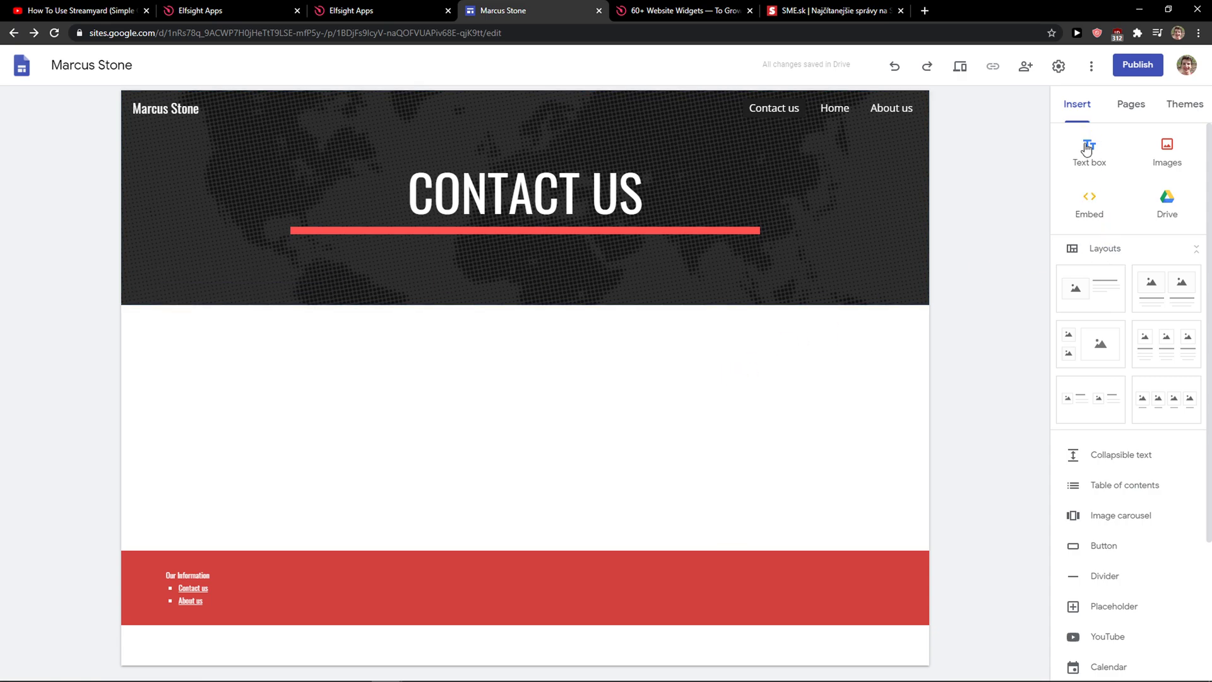
- Paste the widget code as an Embed code block, insert it and centre it on the page
left_click(1091, 213)
left_click(511, 310)
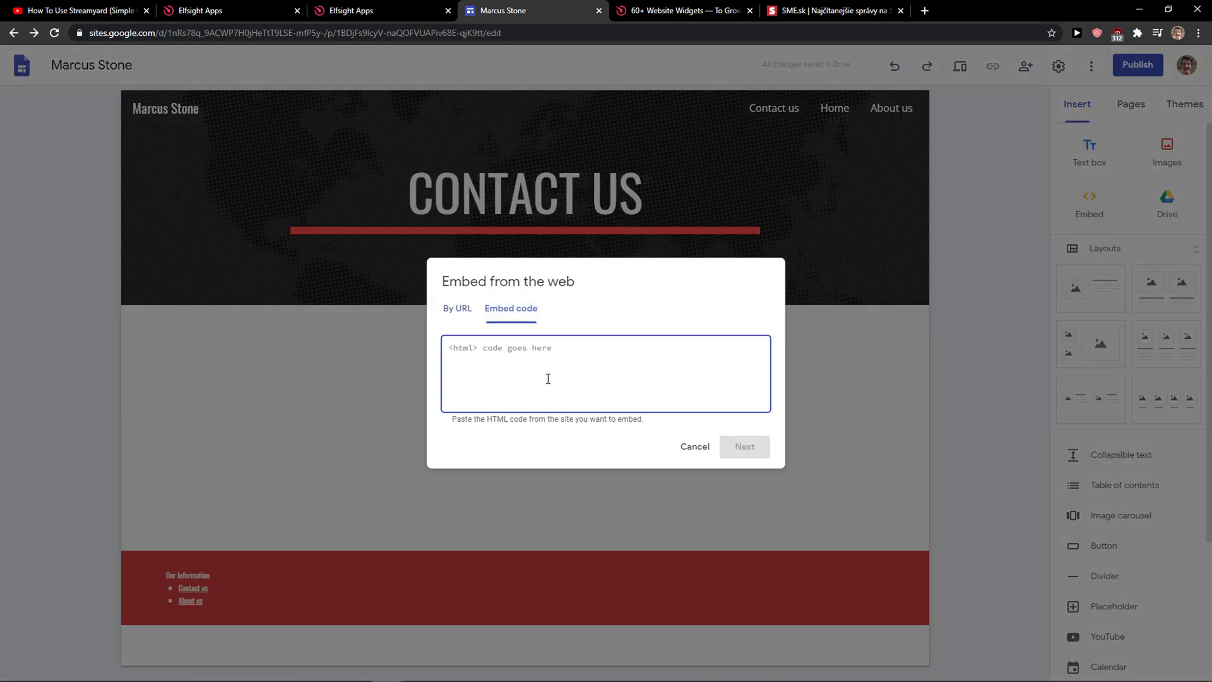
type("<script src=\"https://apps.elfsight.com/p/platform.js\" defer> </script> <div class=\"elfsight-app-ff1a6bd3-8a78-4ae2-81f8-e32904acdc08\"> </div>")
left_click(753, 446)
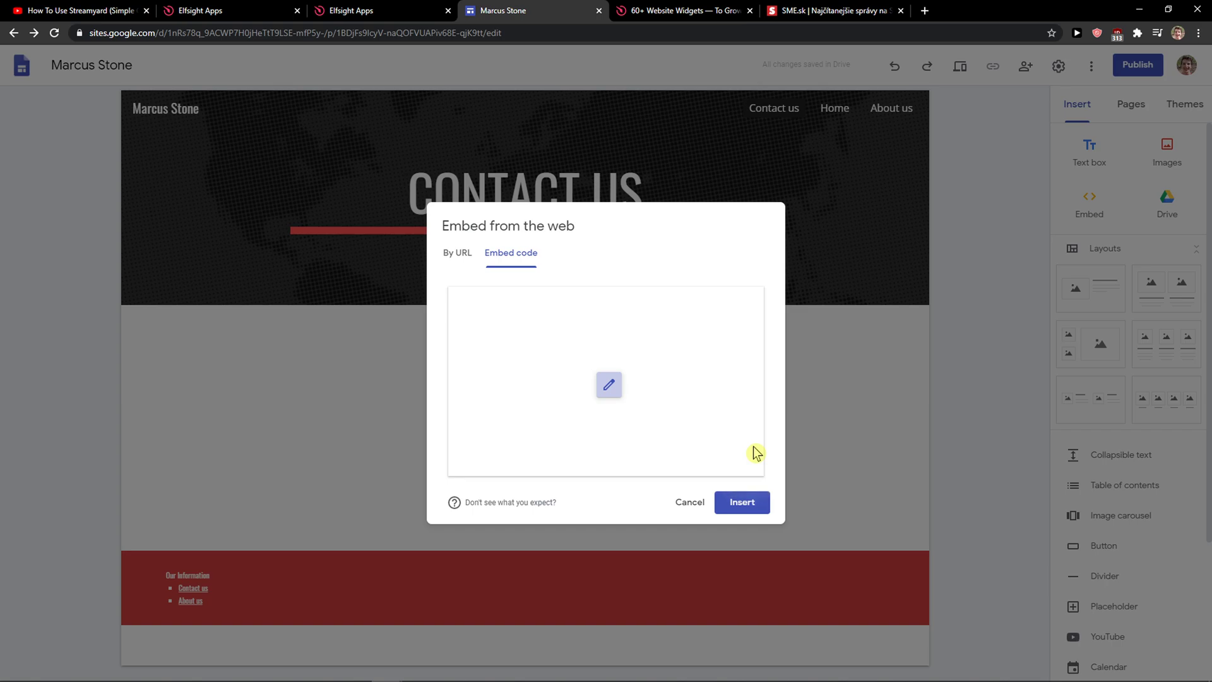
left_click(758, 496)
left_click_drag(455, 360, 506, 454)
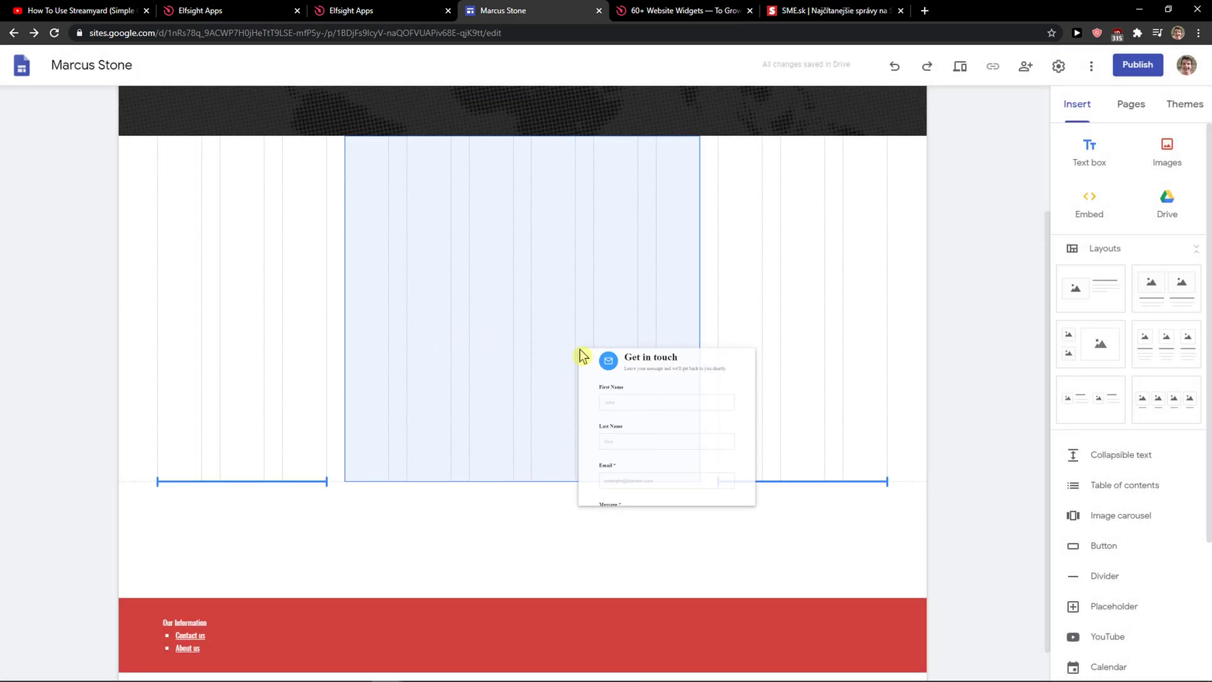
- Drag the embed box's bottom edge down until the form's Submit button is visible
left_click(524, 462)
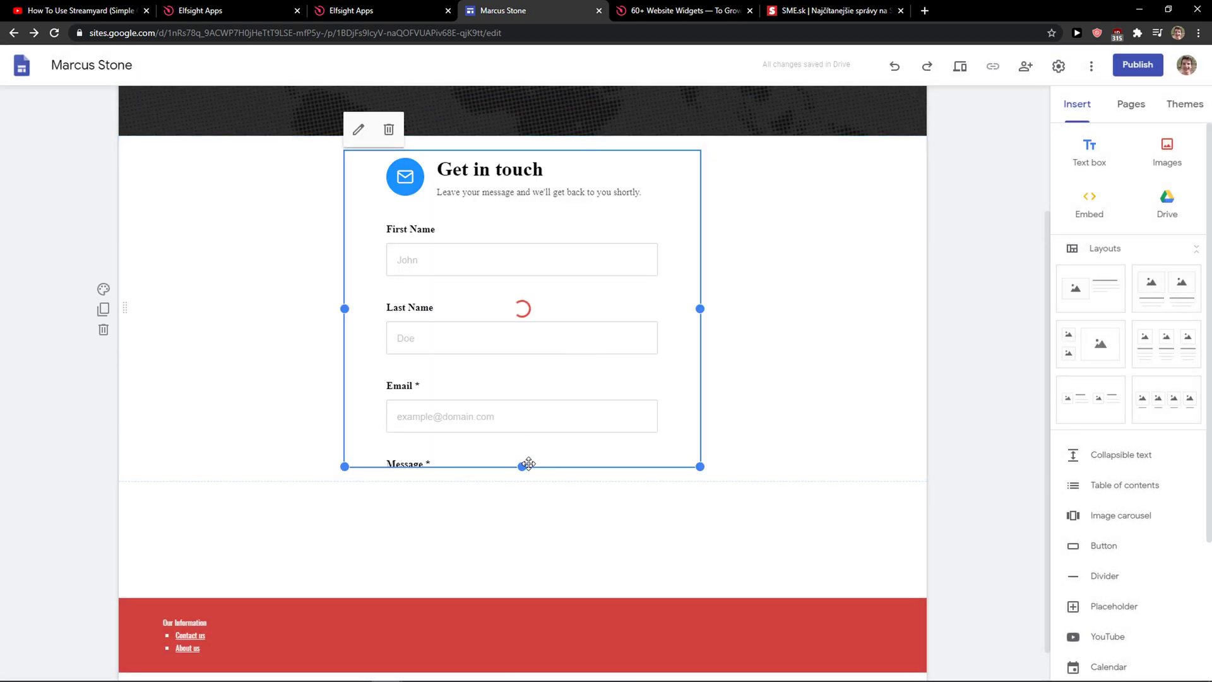
left_click_drag(523, 464, 552, 635)
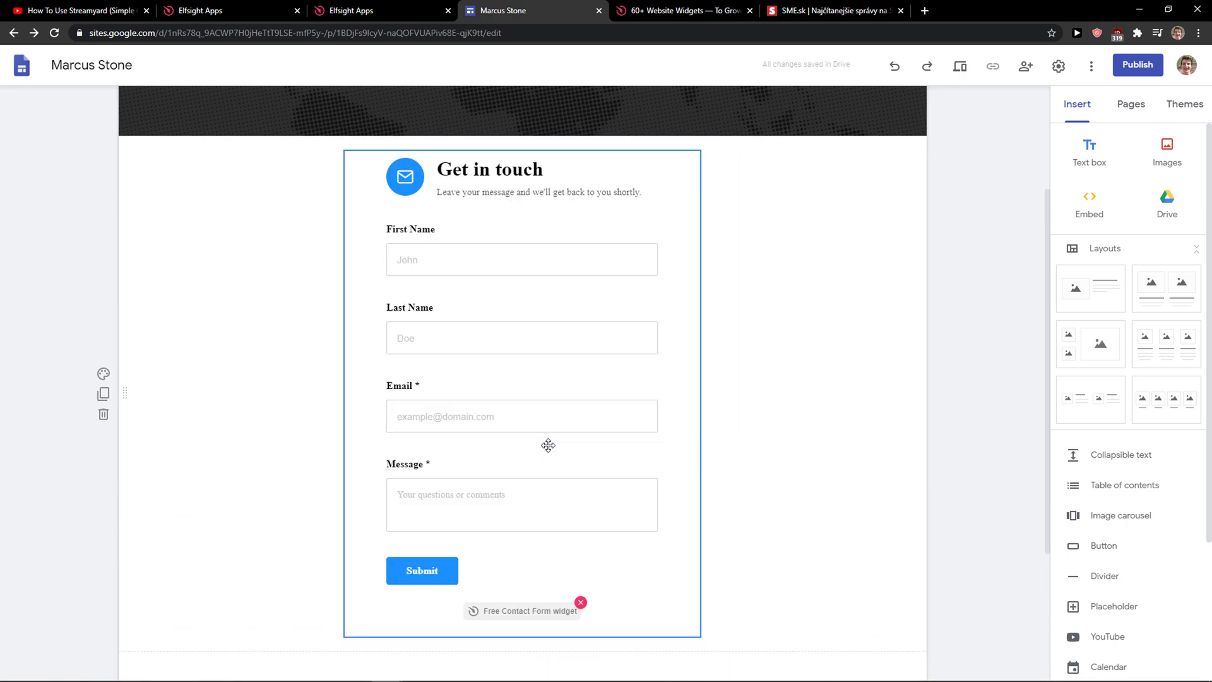
left_click(786, 423)
scroll(787, 422, "up", 1)
scroll(793, 419, "up", 1)
scroll(794, 419, "up", 1)
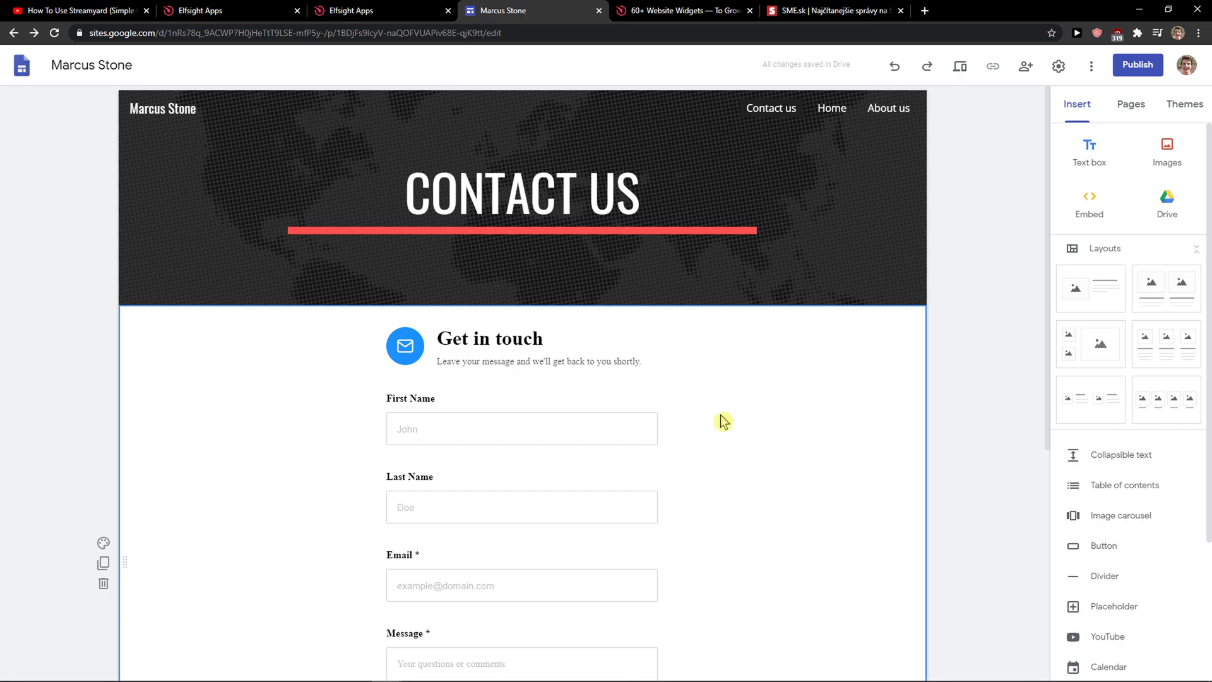
scroll(679, 562, "down", 1)
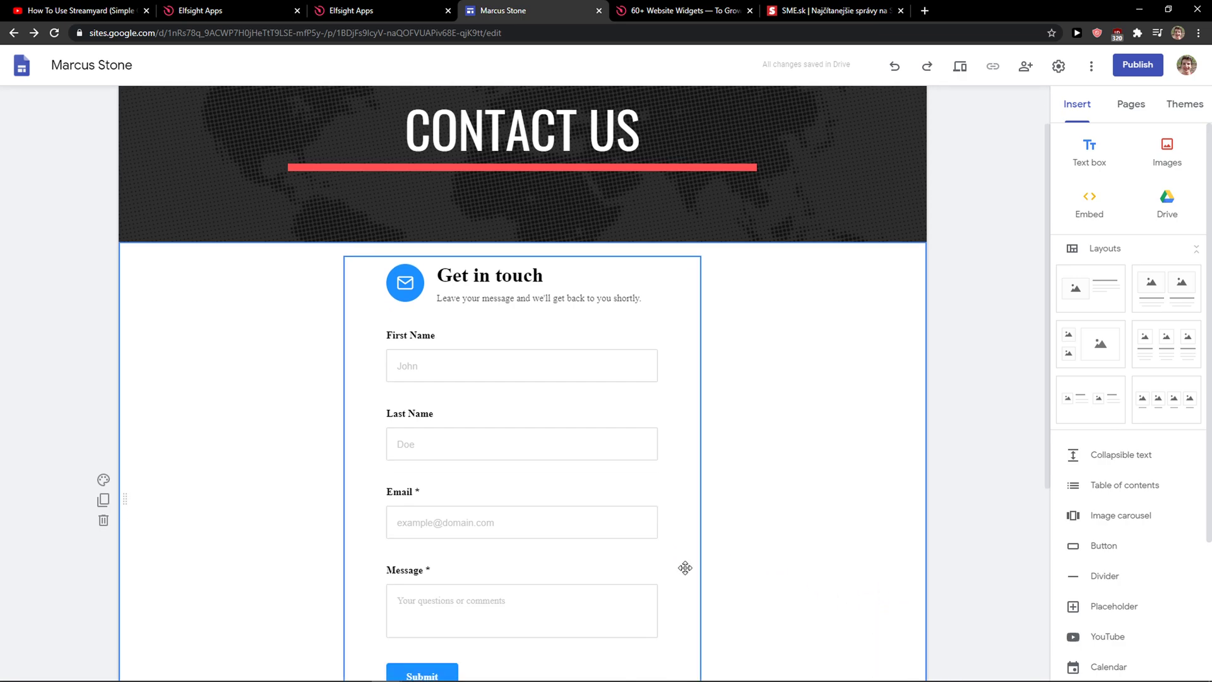
scroll(639, 588, "down", 1)
right_click(577, 613)
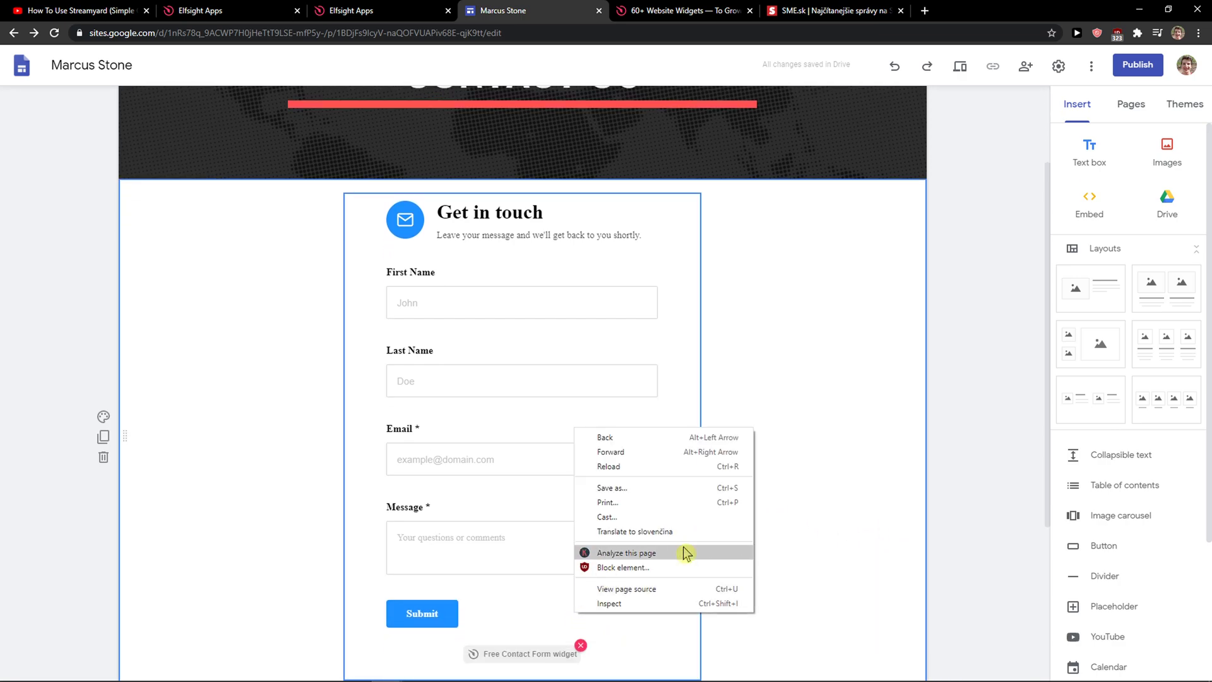
left_click(843, 545)
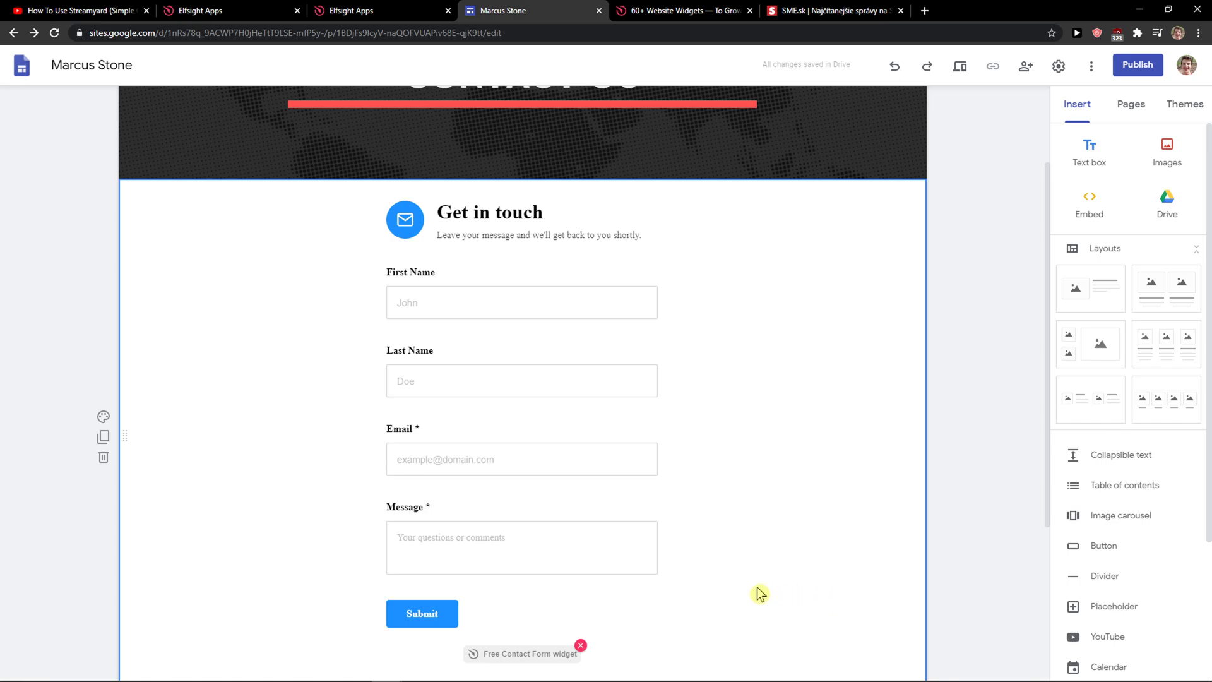